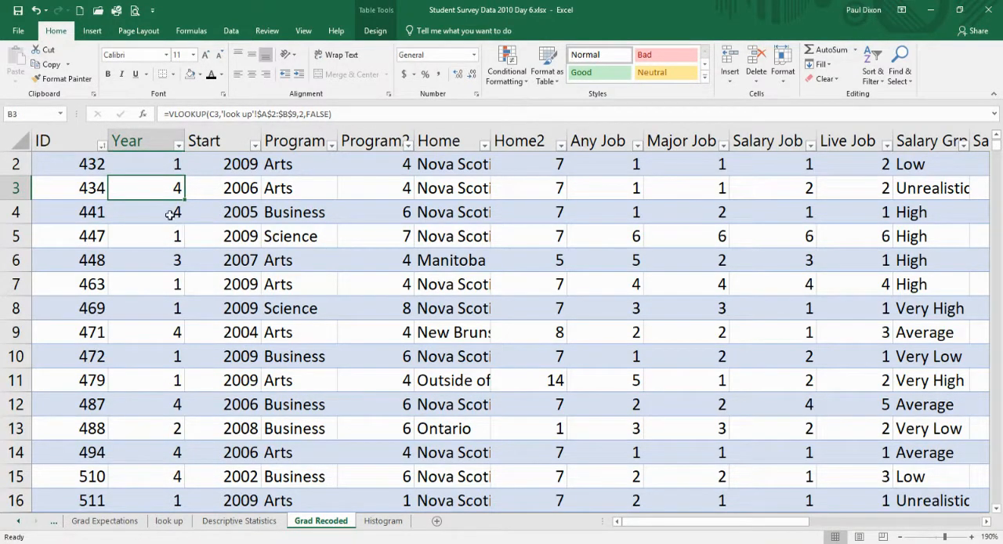
# Create a PivotTable from Table1 on a new worksheet.
pyautogui.click(92, 33)
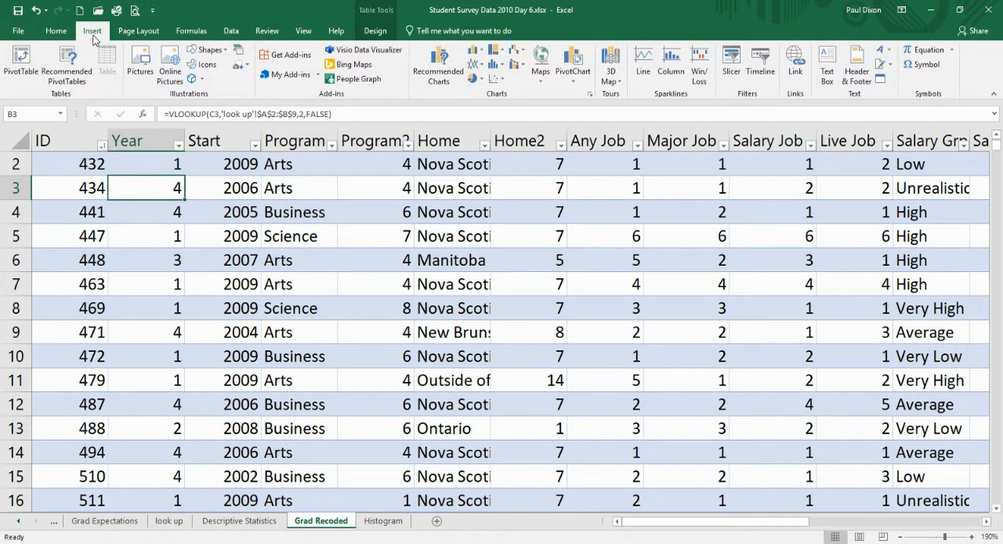
pyautogui.click(24, 61)
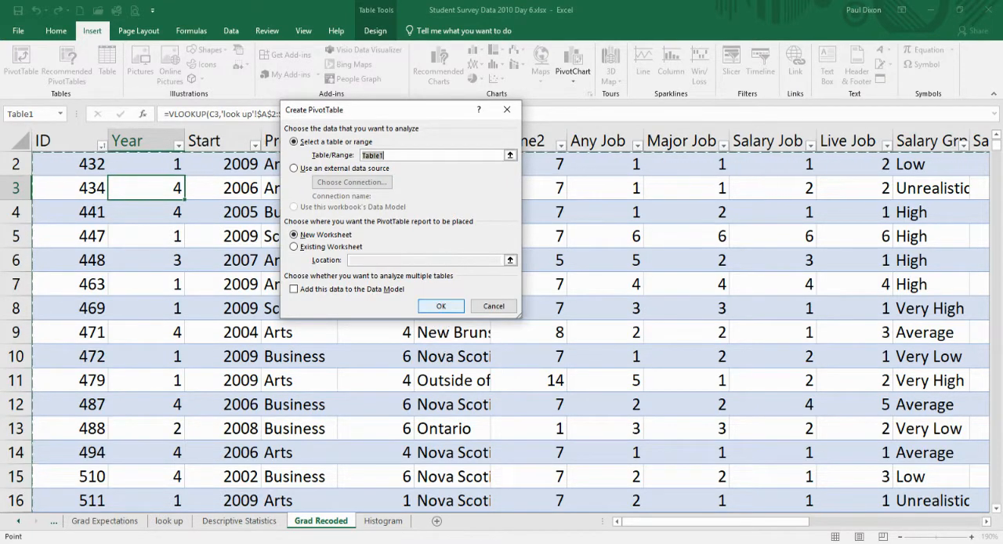
pyautogui.click(441, 305)
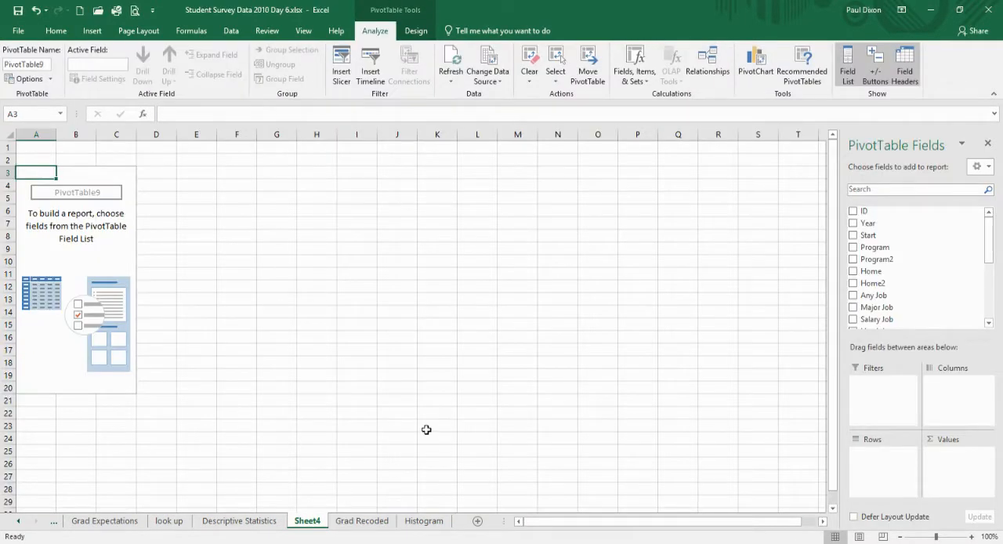
# Lay out the PivotTable with Program as rows, Gender as columns and Salary as values.
pyautogui.click(972, 536)
pyautogui.click(972, 536)
pyautogui.click(971, 536)
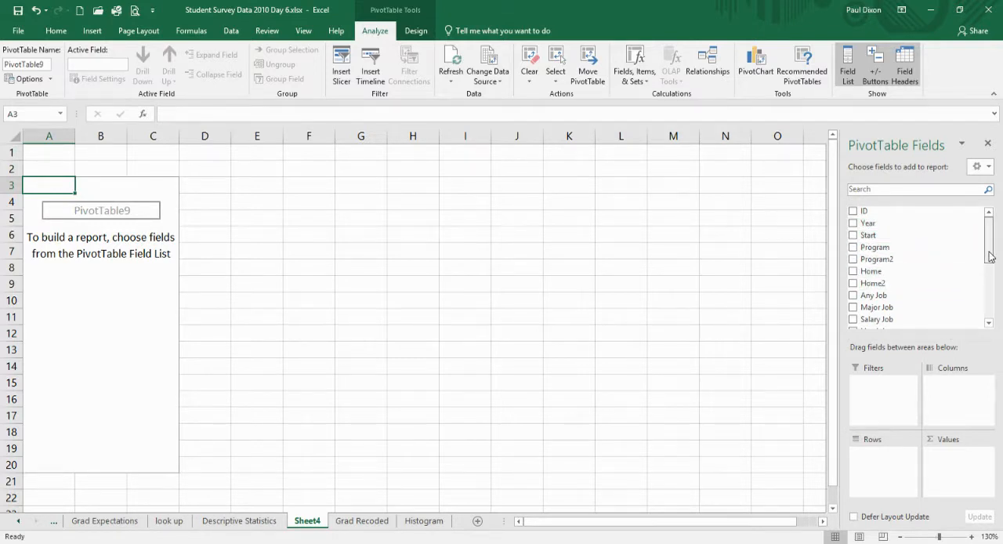
pyautogui.moveTo(989, 252); pyautogui.dragTo(990, 315)
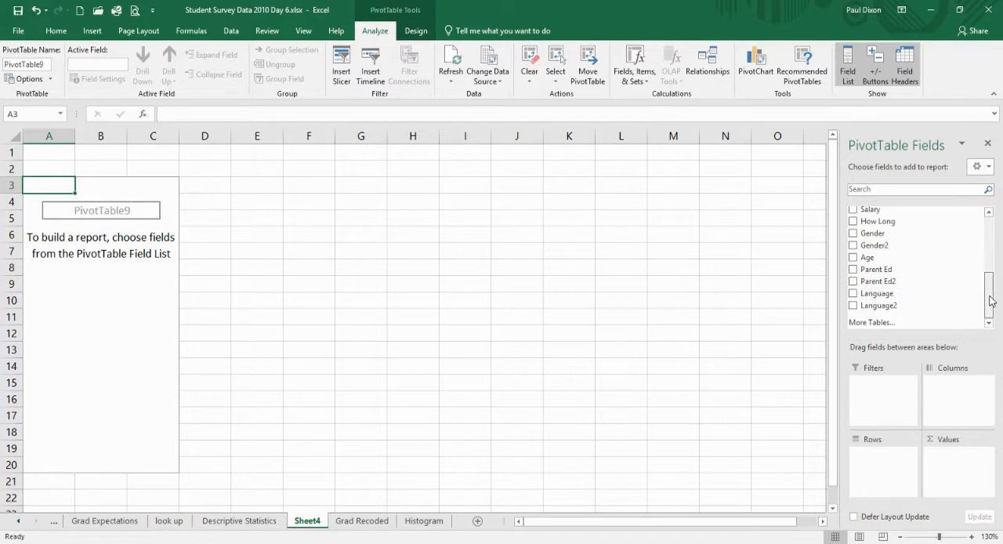
pyautogui.moveTo(991, 301); pyautogui.dragTo(891, 474)
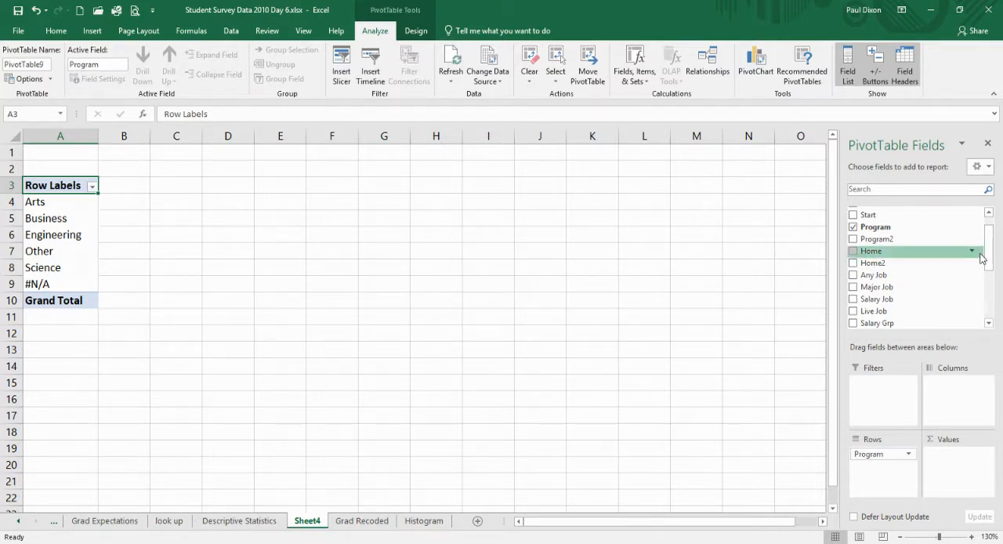
pyautogui.moveTo(992, 256); pyautogui.dragTo(993, 284)
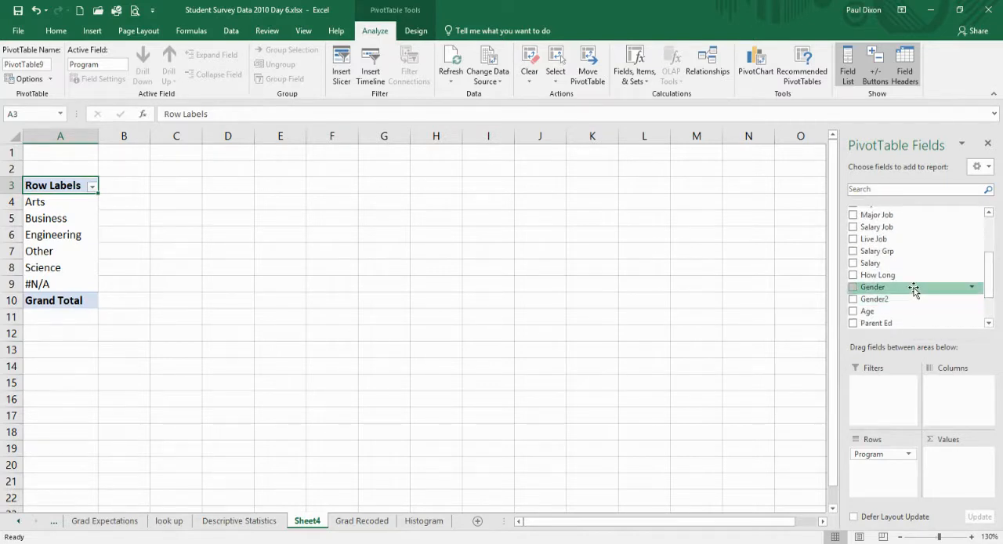
pyautogui.moveTo(914, 289); pyautogui.dragTo(956, 389)
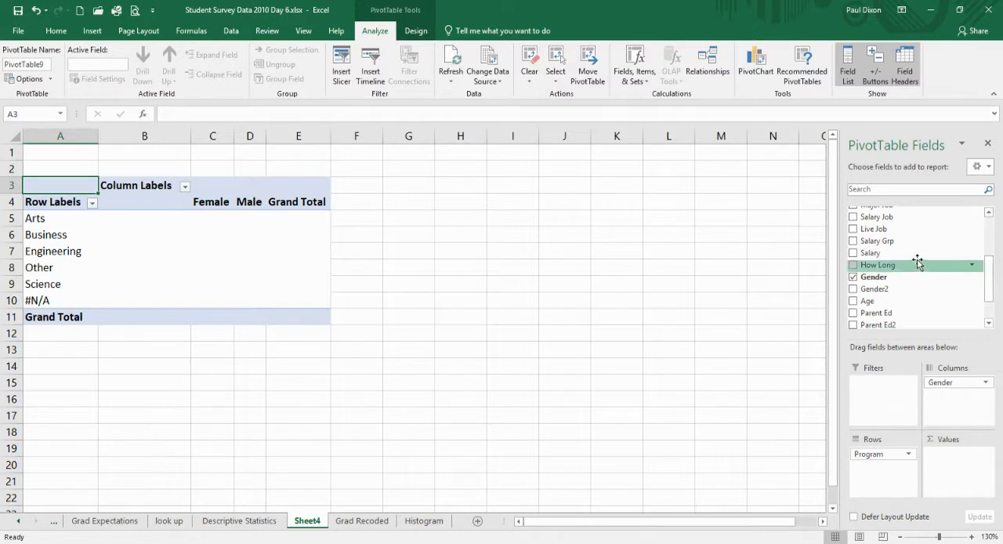
pyautogui.moveTo(917, 259); pyautogui.dragTo(958, 463)
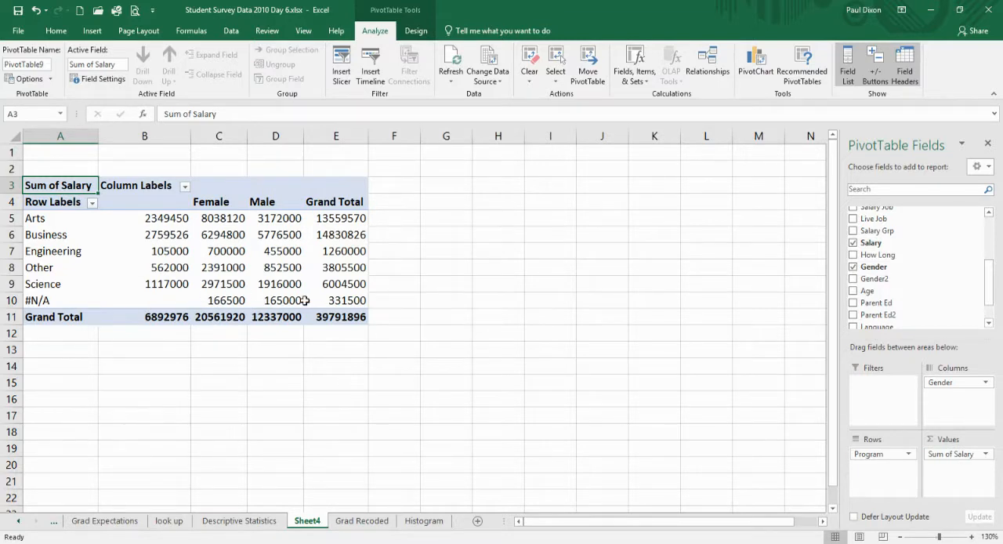
# Summarize the Salary values by Average and format them as Currency with 0 decimal places and the $ symbol.
pyautogui.moveTo(328, 301)
pyautogui.click(952, 456)
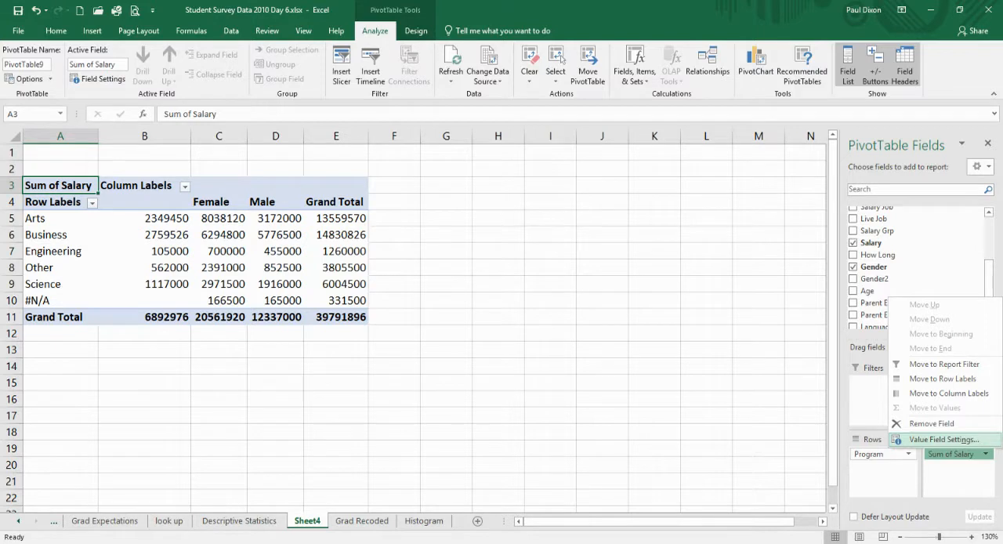
pyautogui.click(940, 439)
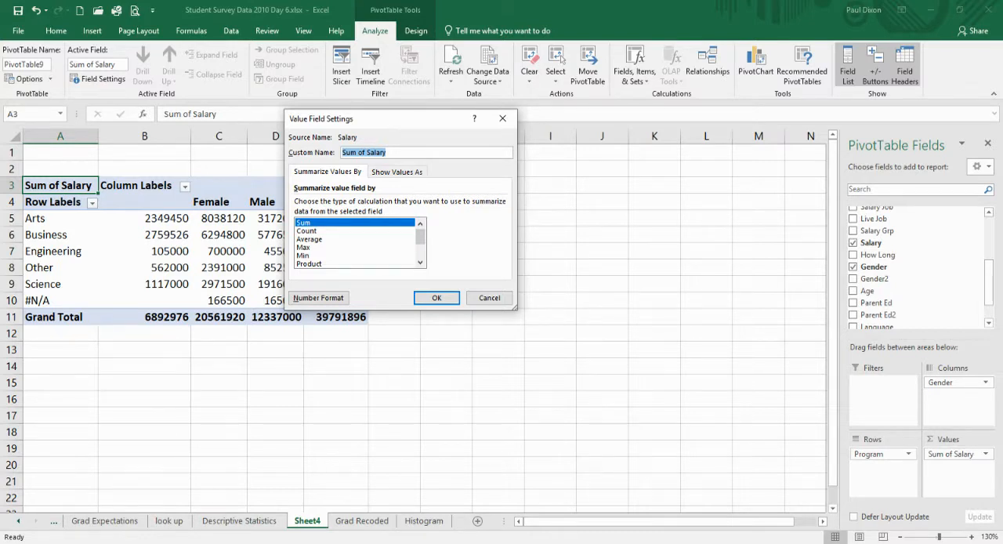
pyautogui.click(310, 239)
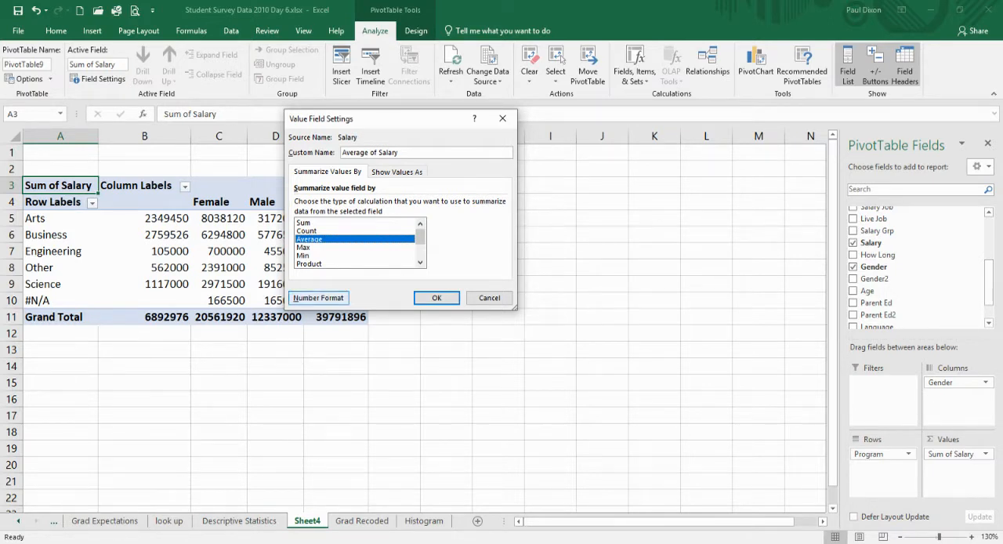
pyautogui.click(318, 298)
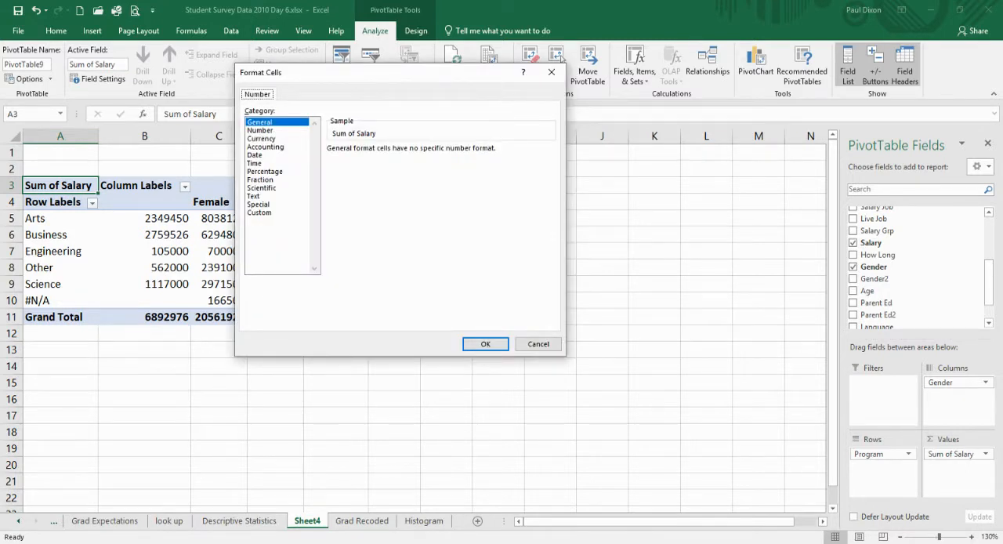
pyautogui.click(262, 139)
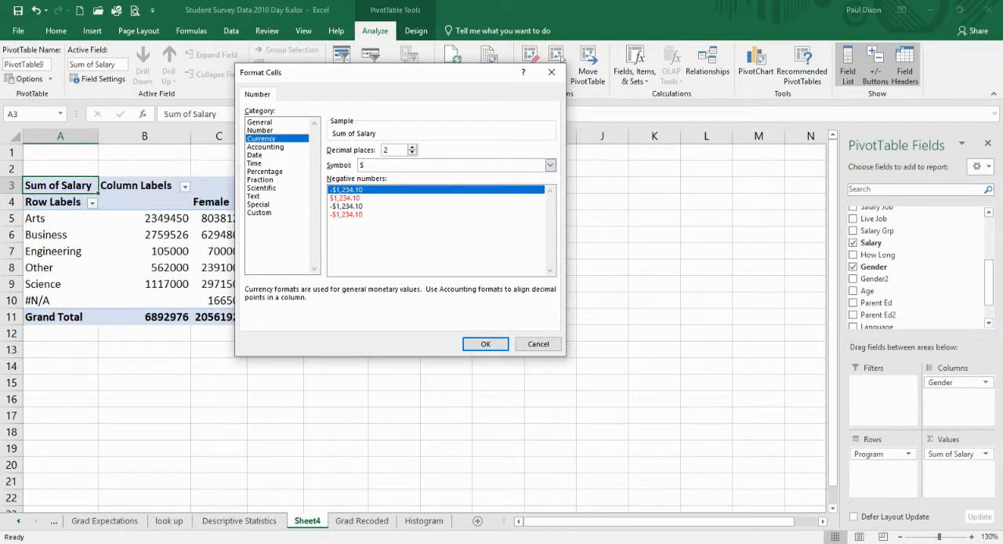
pyautogui.click(412, 153)
pyautogui.click(412, 152)
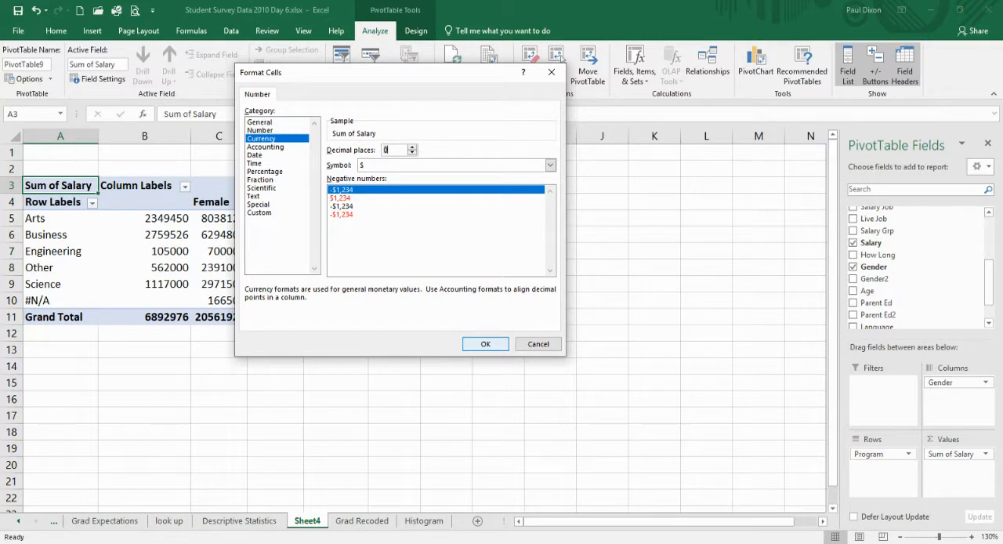
pyautogui.click(492, 347)
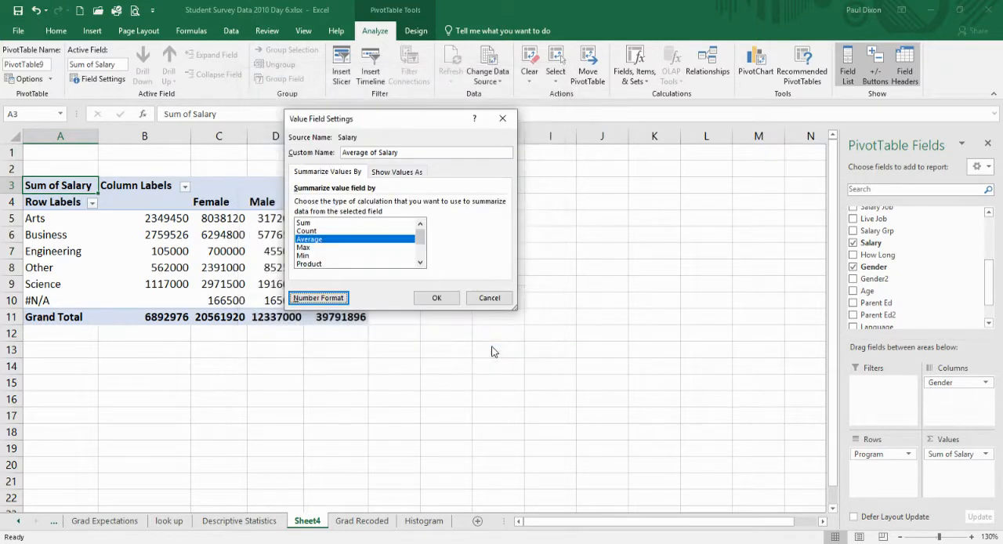
pyautogui.click(437, 298)
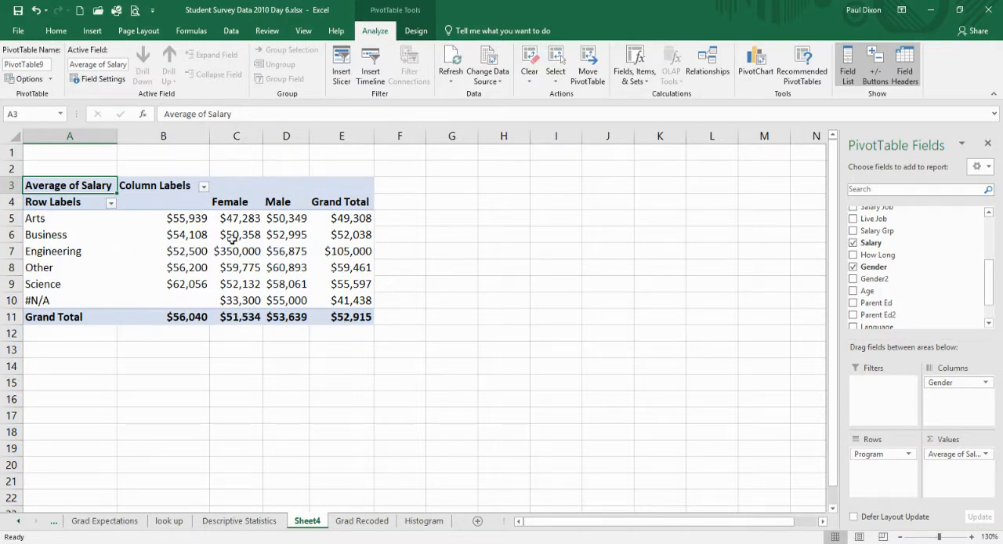
# Filter the Program row labels to exclude Other and #N/A.
pyautogui.moveTo(242, 222)
pyautogui.moveTo(247, 253)
pyautogui.click(111, 203)
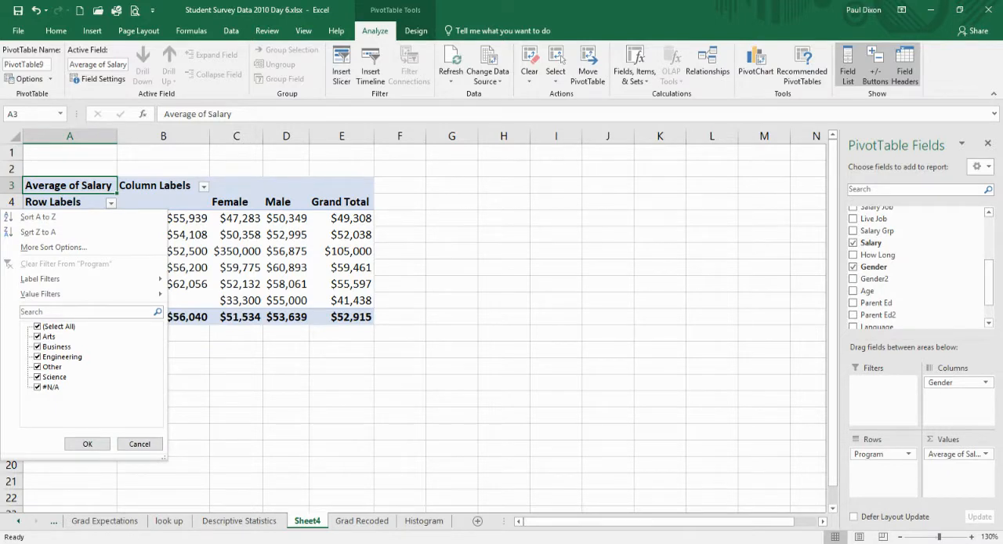
pyautogui.click(37, 367)
pyautogui.click(37, 387)
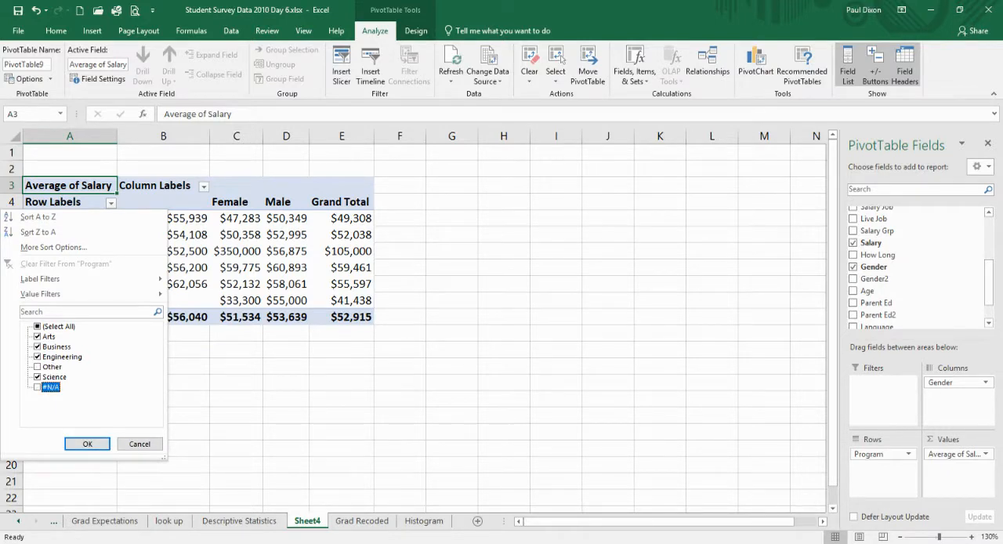
pyautogui.click(86, 443)
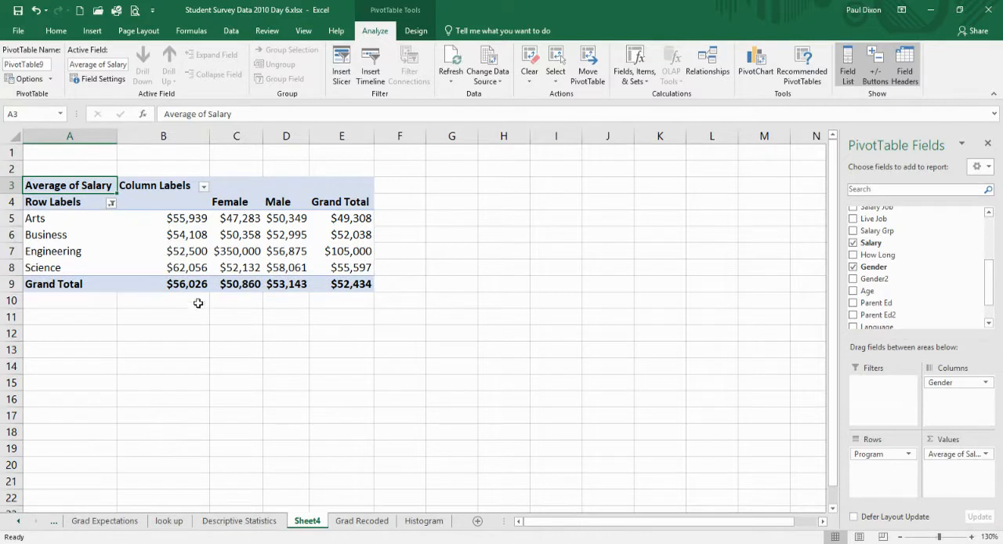
# Filter the Gender column labels to exclude the blank entry, keeping Female and Male.
pyautogui.click(204, 188)
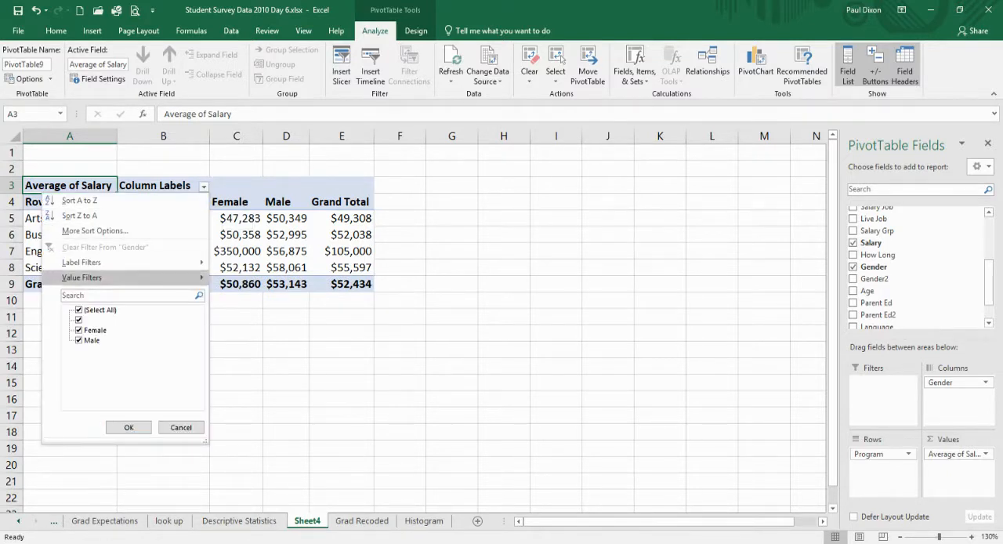
pyautogui.click(79, 320)
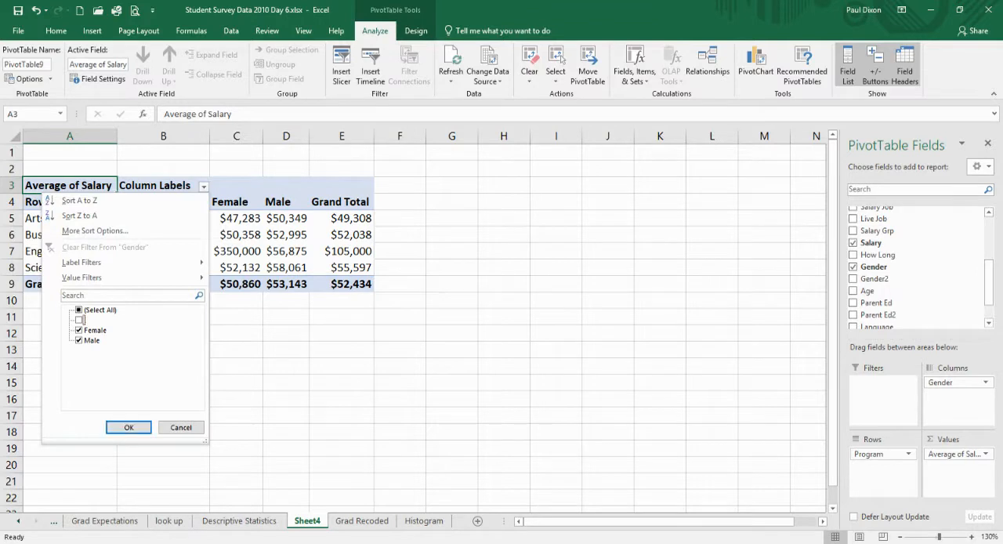
pyautogui.click(129, 427)
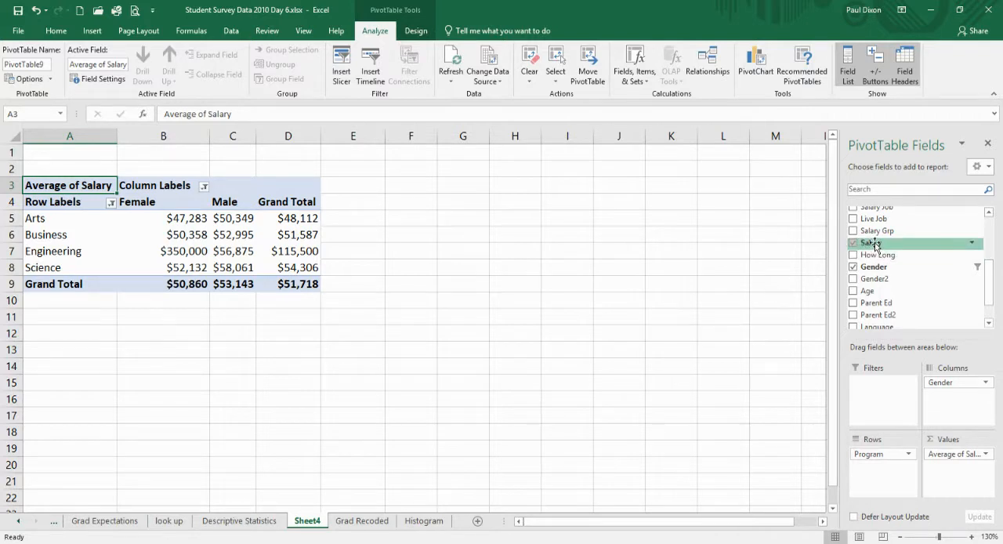
# Add Salary to the values a second time and summarize it by Count.
pyautogui.moveTo(875, 246); pyautogui.dragTo(951, 473)
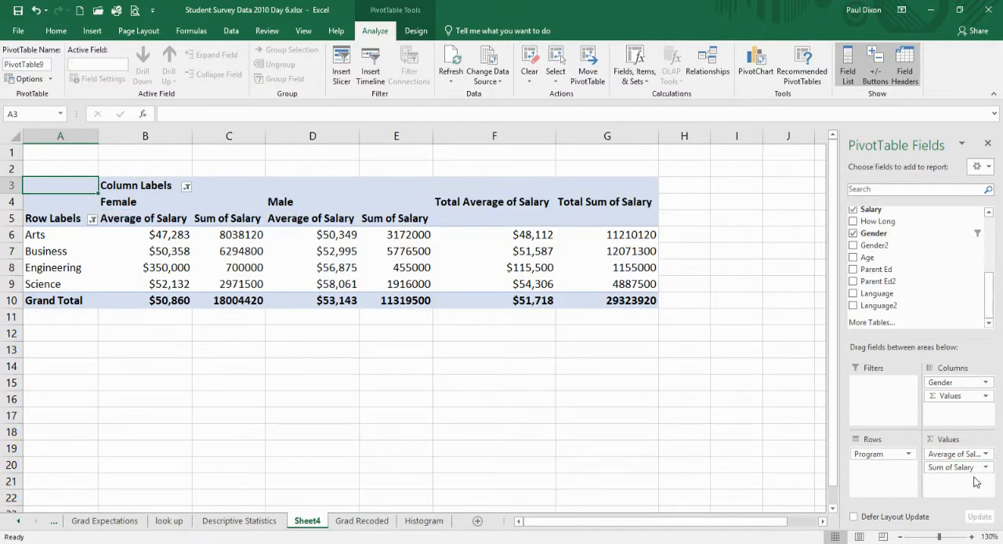
pyautogui.click(986, 468)
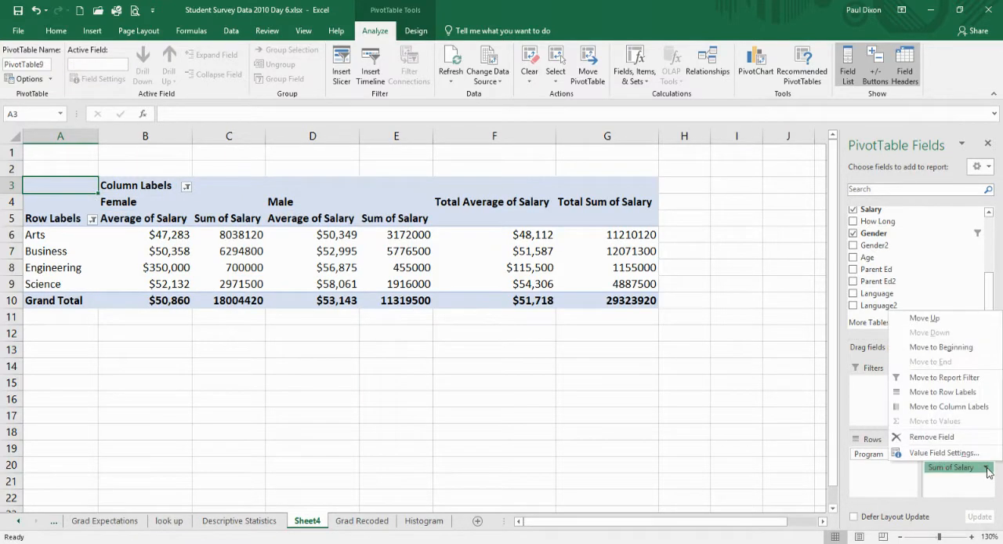
pyautogui.click(943, 452)
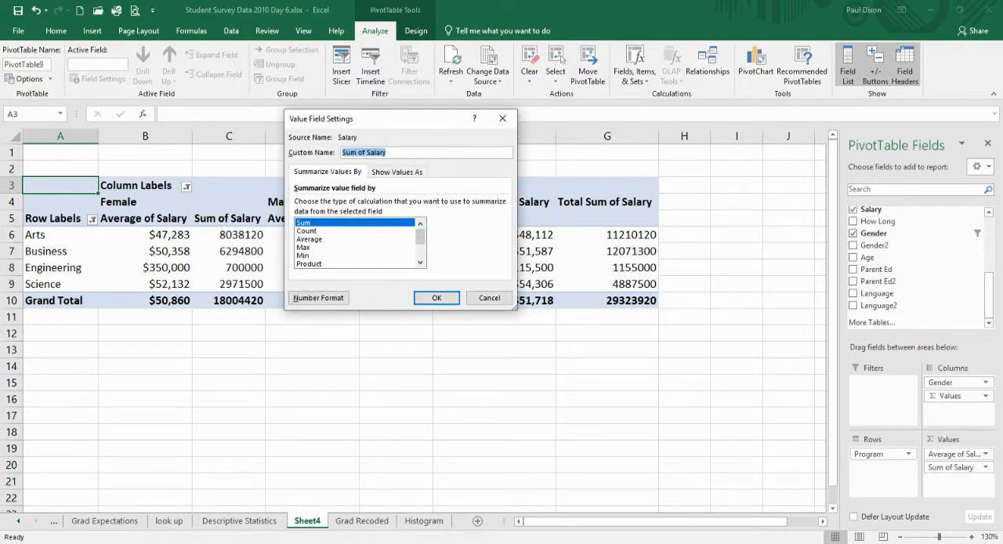
pyautogui.click(307, 231)
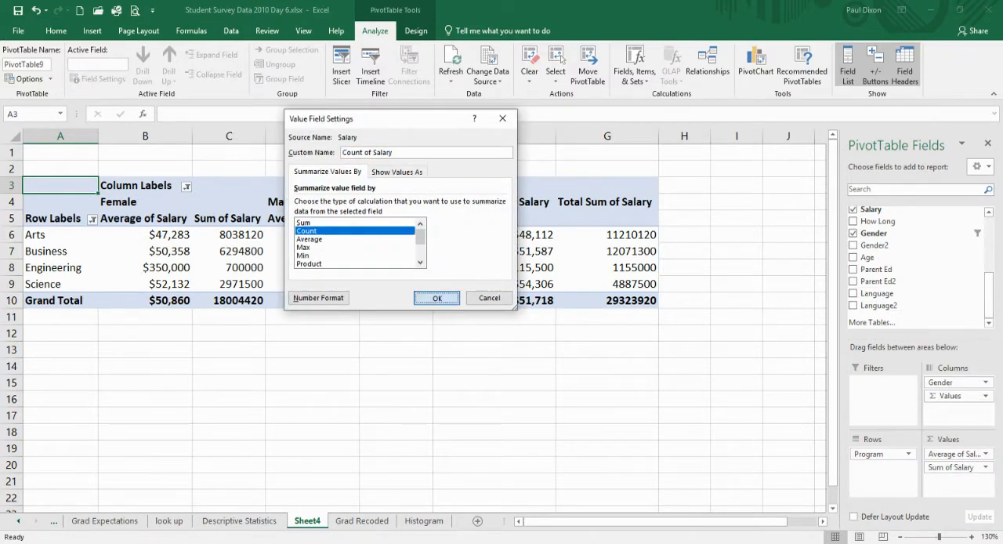
pyautogui.click(437, 298)
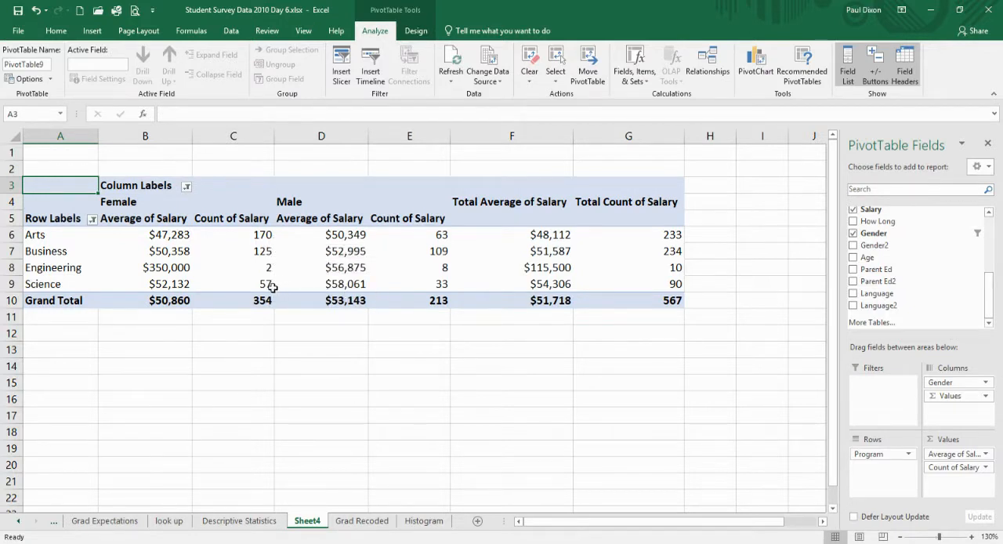
# Group the Engineering and Science row labels together.
pyautogui.moveTo(270, 269)
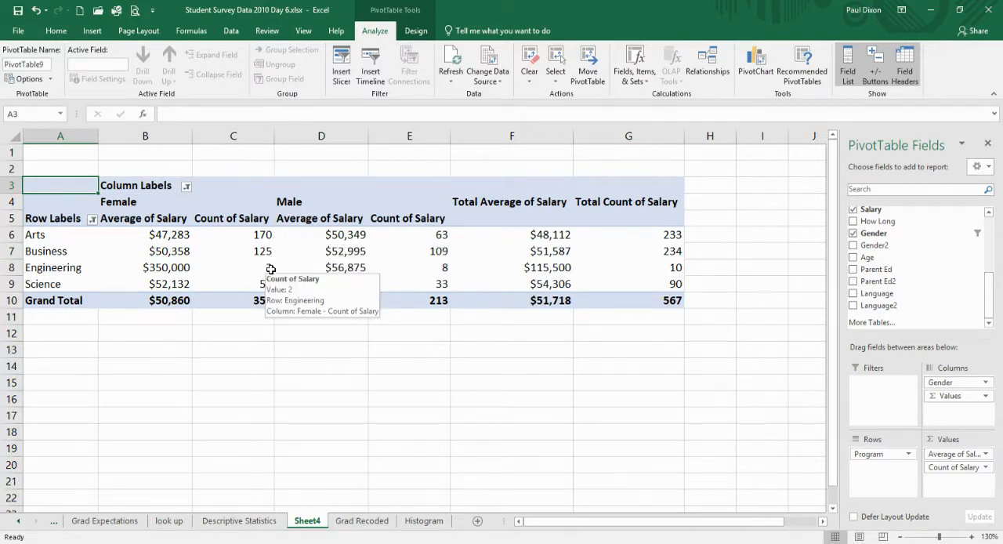
pyautogui.moveTo(427, 268)
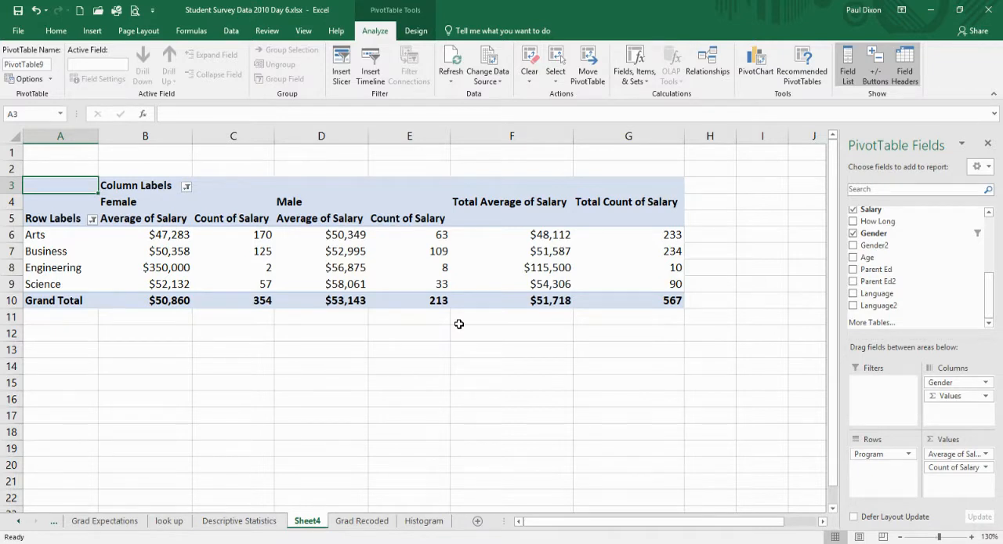
pyautogui.click(56, 269)
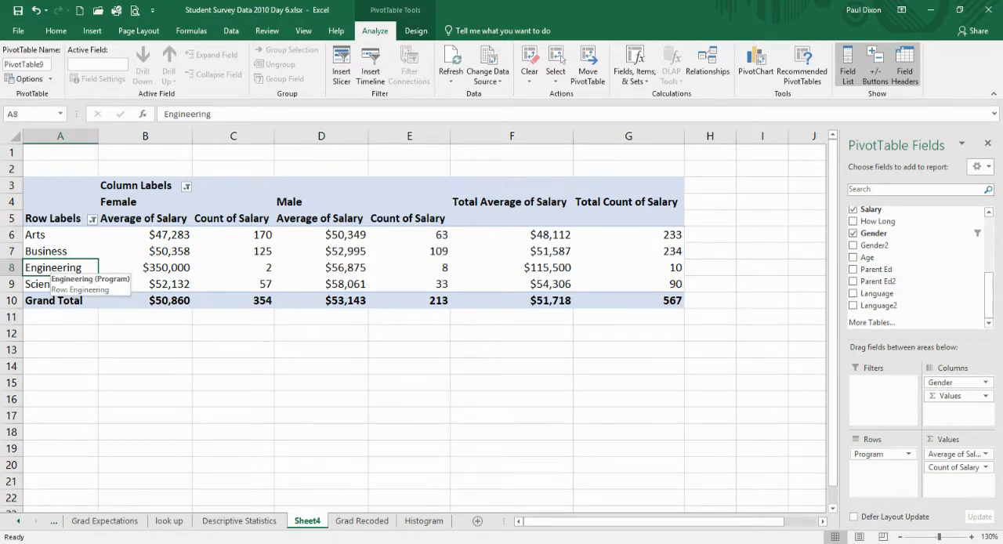
pyautogui.hotkey('shift', 'Down')
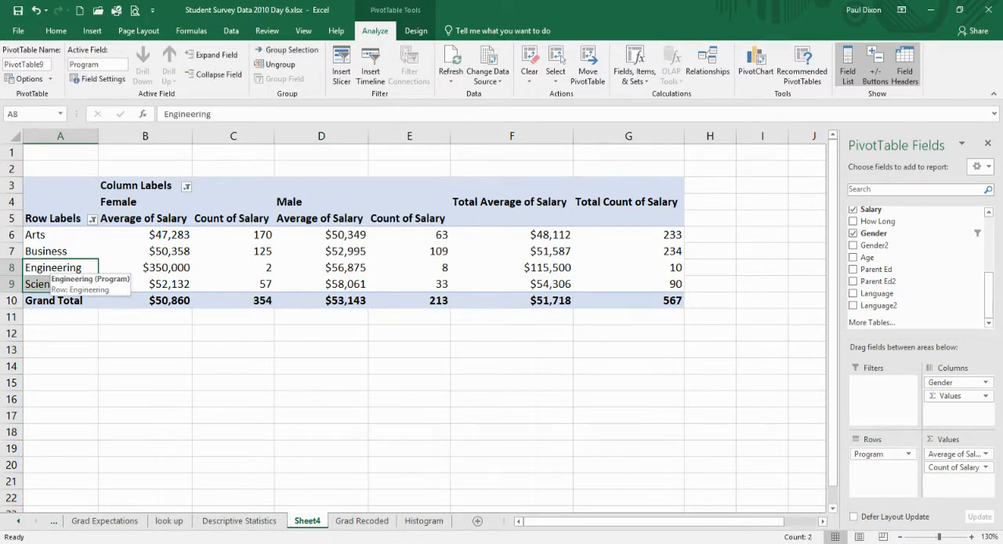
pyautogui.rightClick(43, 279)
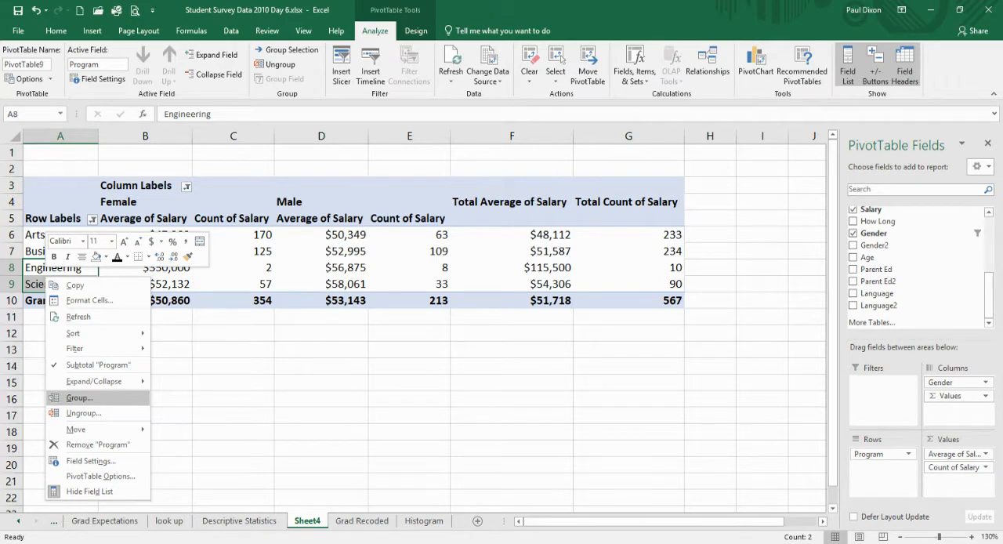
pyautogui.click(79, 398)
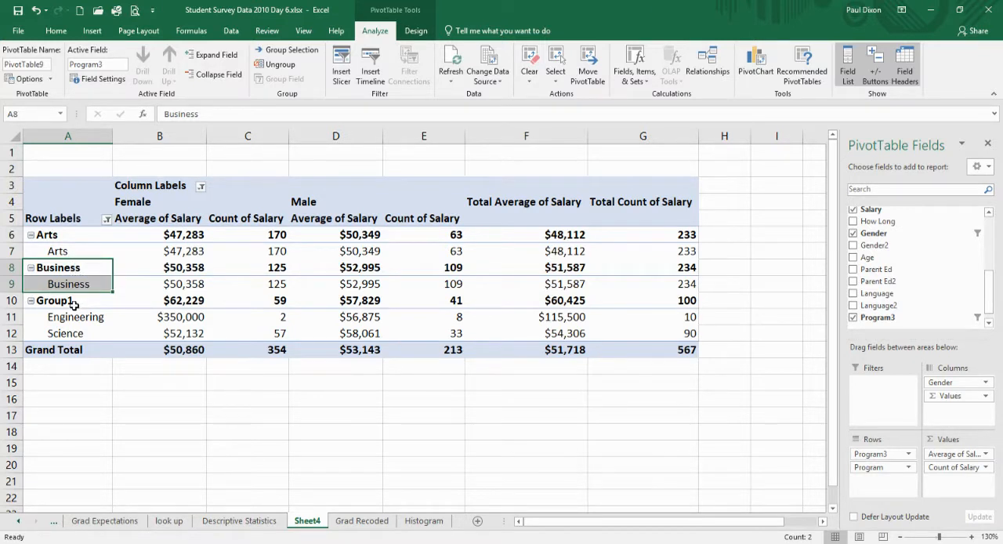
# Collapse the Arts, Business and Engineering–Science group rows to show only their summary lines.
pyautogui.click(30, 235)
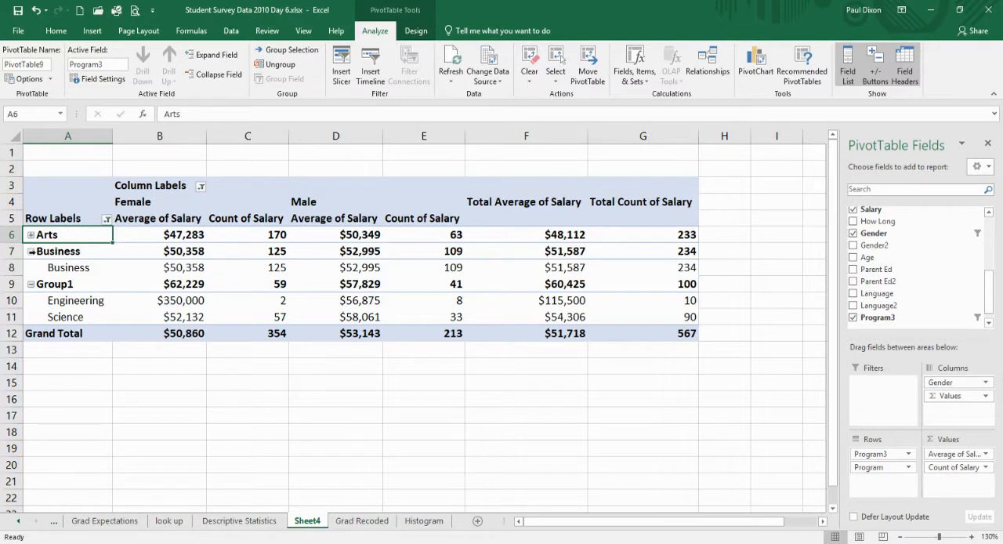
pyautogui.click(30, 252)
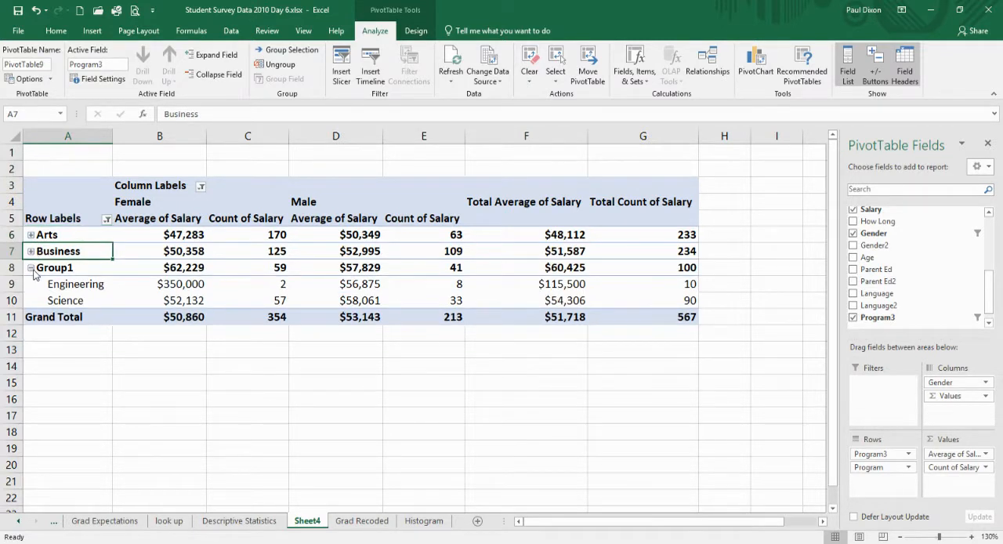
pyautogui.click(31, 268)
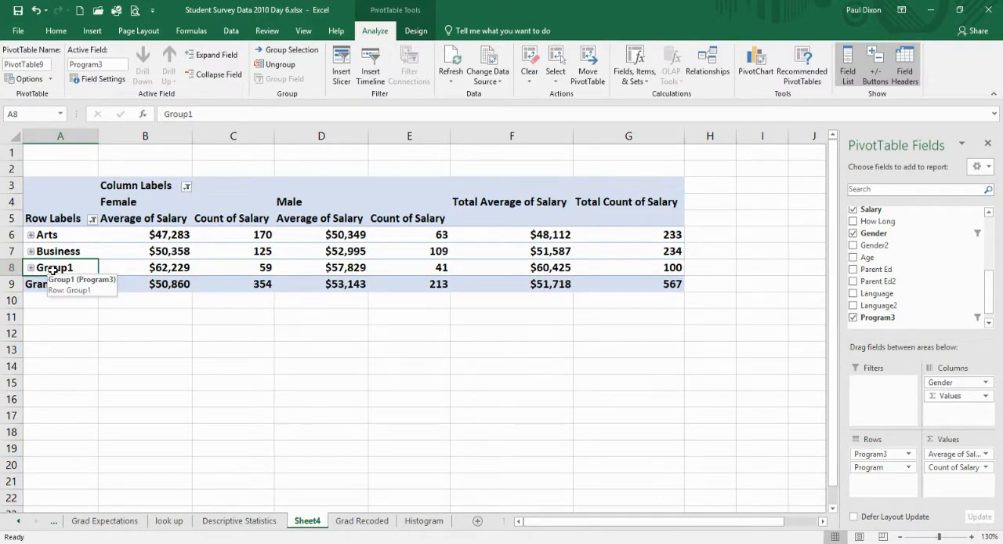
# Rename the Engineering and Science group label as Sci+Eng.
pyautogui.write('Sci')
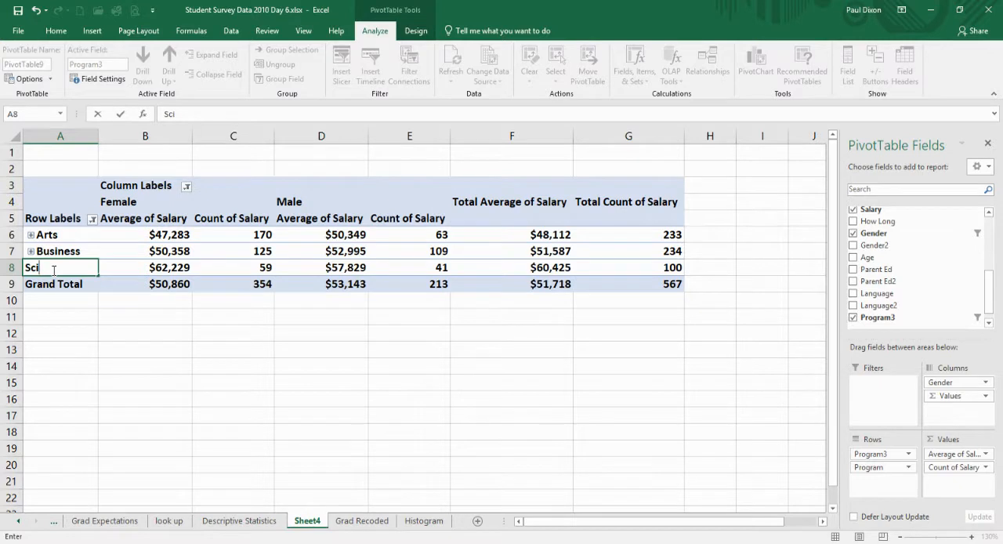
pyautogui.write('+Eng')
pyautogui.press('Return')
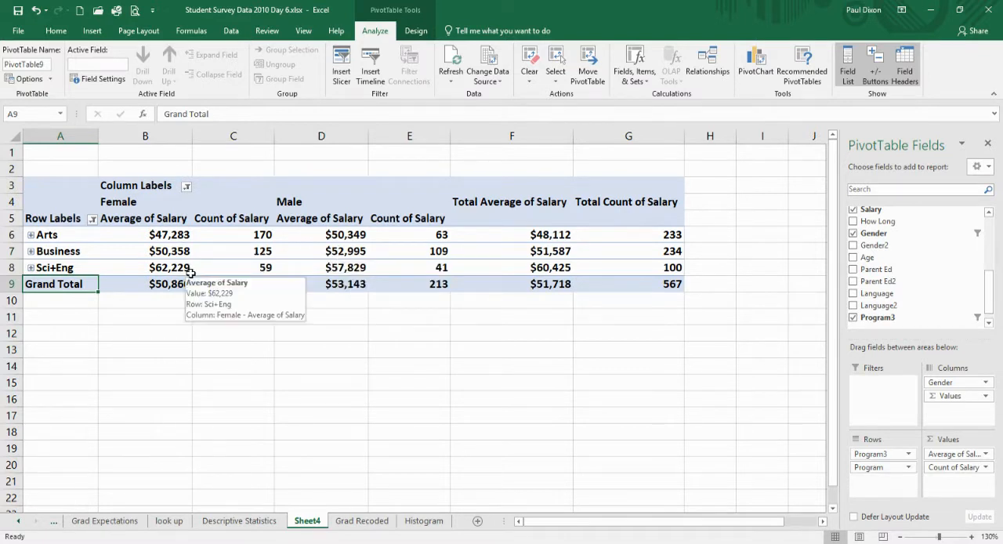
# Add the Salary field to the PivotTable as a report filter.
pyautogui.moveTo(185, 267)
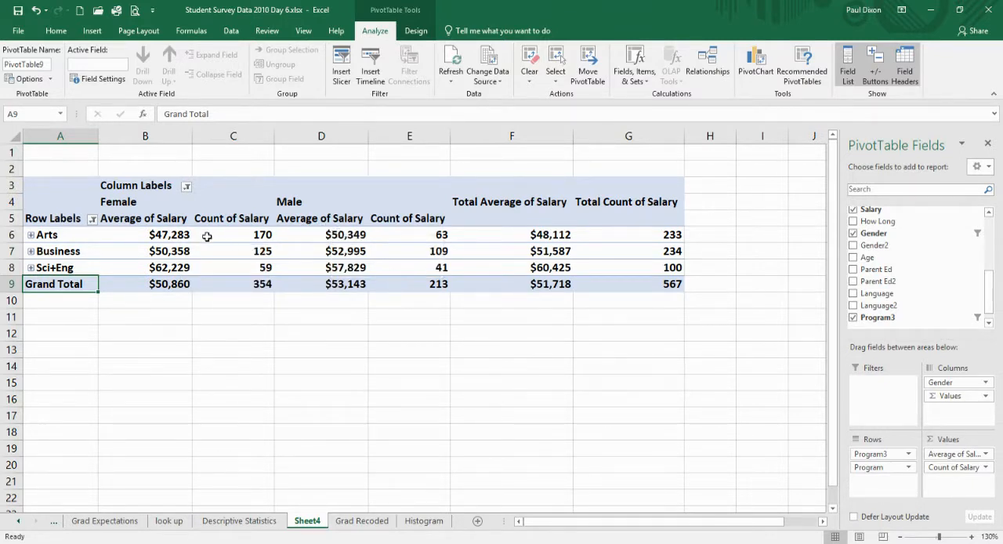
pyautogui.moveTo(185, 236)
pyautogui.moveTo(339, 268)
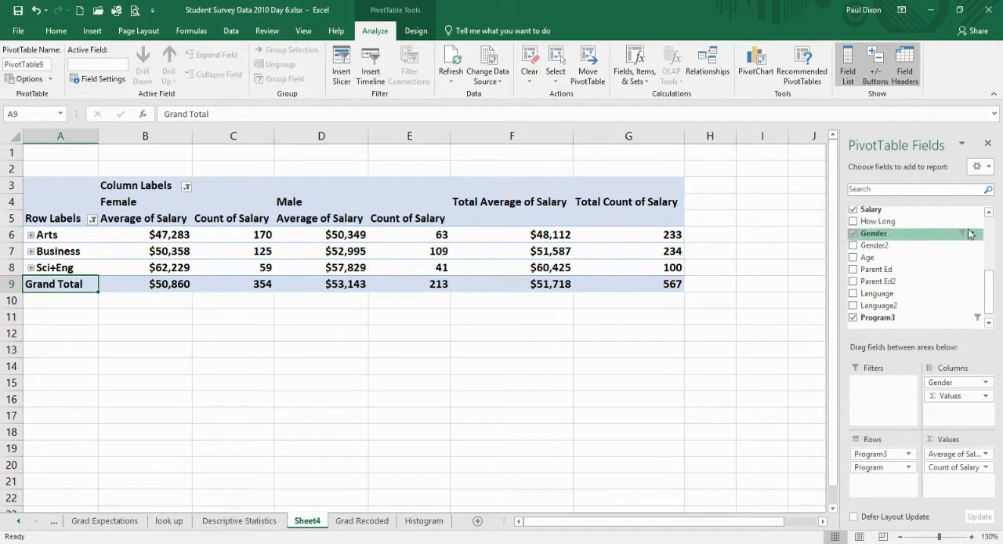
pyautogui.click(989, 213)
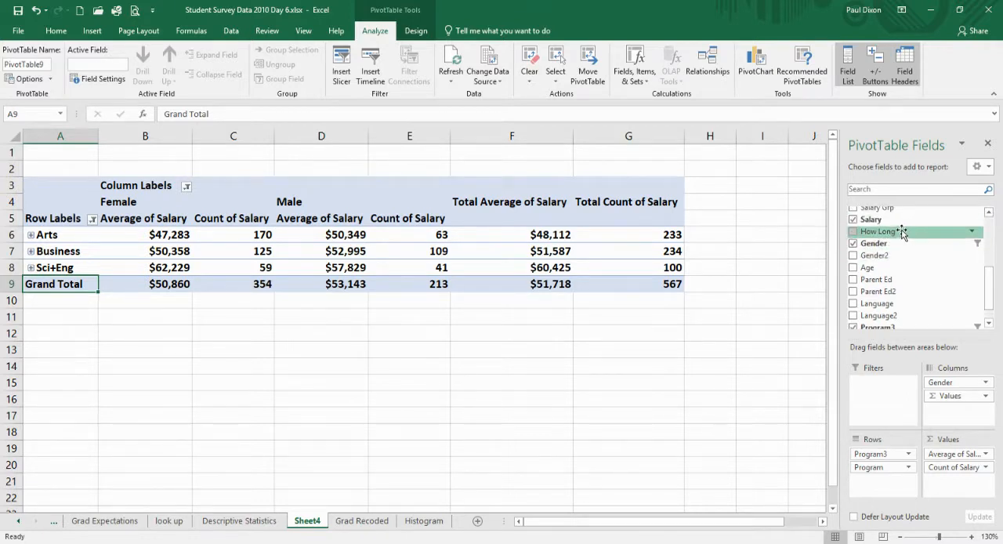
pyautogui.moveTo(893, 221); pyautogui.dragTo(874, 390)
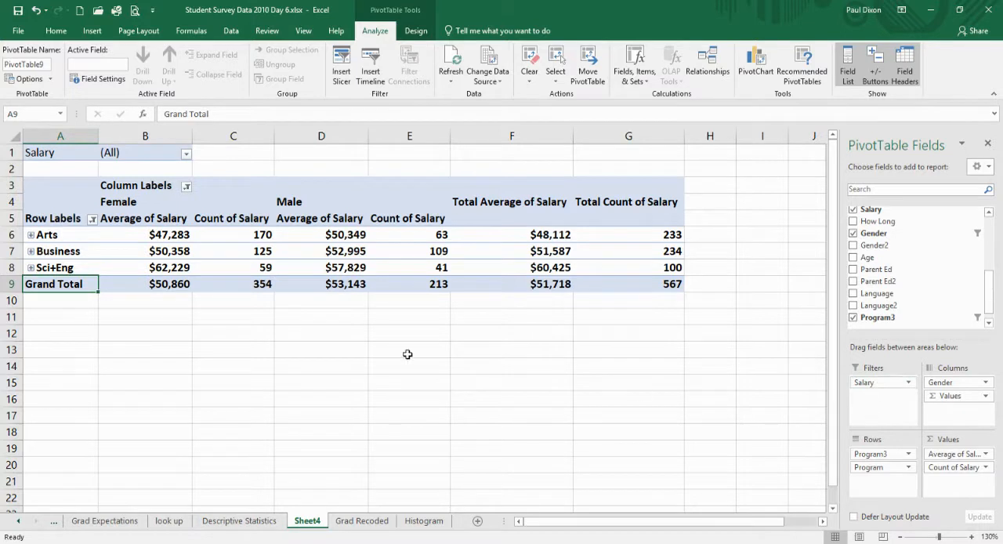
# Allow multiple items in the Salary report filter and deselect the lowest salaries, from 0 through 6000.
pyautogui.click(186, 155)
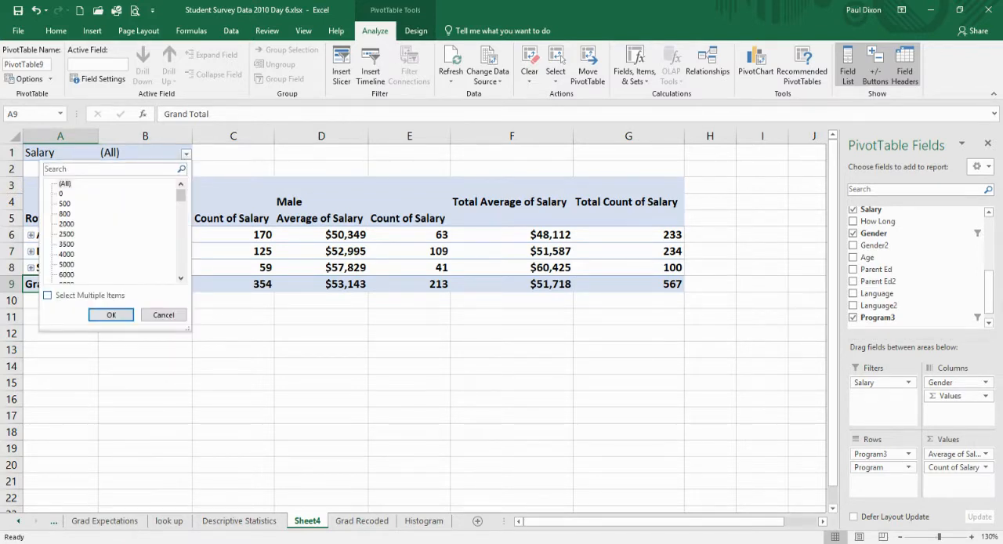
pyautogui.click(48, 295)
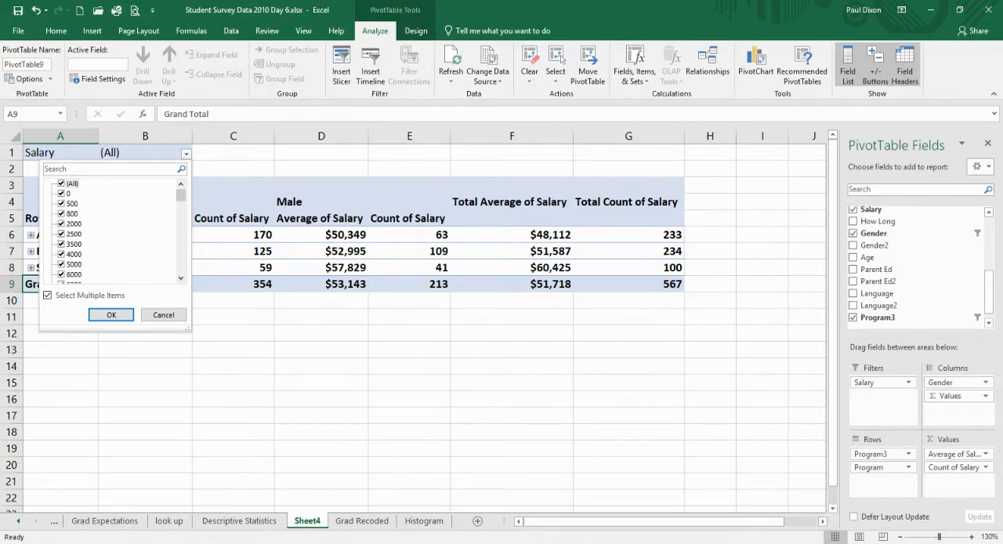
pyautogui.click(62, 194)
pyautogui.click(62, 204)
pyautogui.click(61, 214)
pyautogui.click(61, 225)
pyautogui.click(61, 234)
pyautogui.click(61, 244)
pyautogui.press('Down')
pyautogui.press('space')
pyautogui.press('Down')
pyautogui.press('space')
pyautogui.press('Down')
pyautogui.press('space')
# Deselect the salaries 9000, 9450, 10000 and 12000 in the Salary report filter.
pyautogui.scroll(-3, 110, 230)
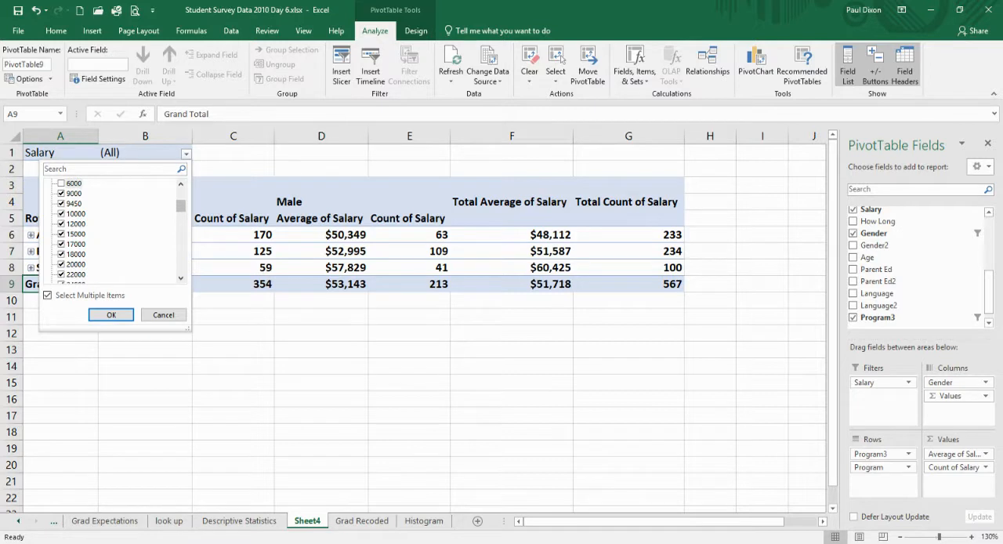
pyautogui.click(61, 194)
pyautogui.press('Down')
pyautogui.press('space')
pyautogui.click(61, 214)
pyautogui.press('Down')
pyautogui.press('space')
pyautogui.press('Down')
pyautogui.press('Down')
pyautogui.press('Down')
# Deselect the salaries from 150000 through 650000 and the blank entry, and apply the Salary report filter.
pyautogui.scroll(-6, 118, 229)
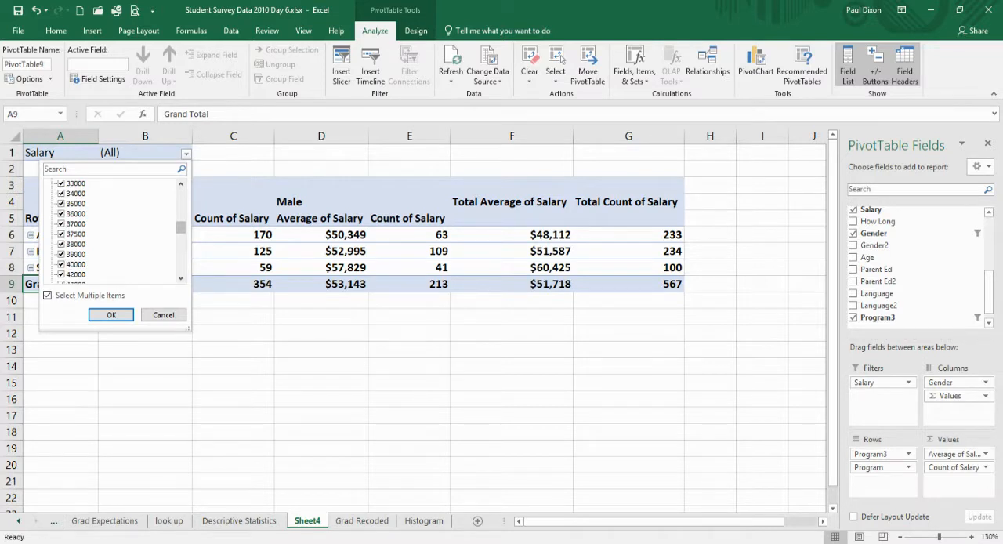
pyautogui.scroll(-8, 117, 229)
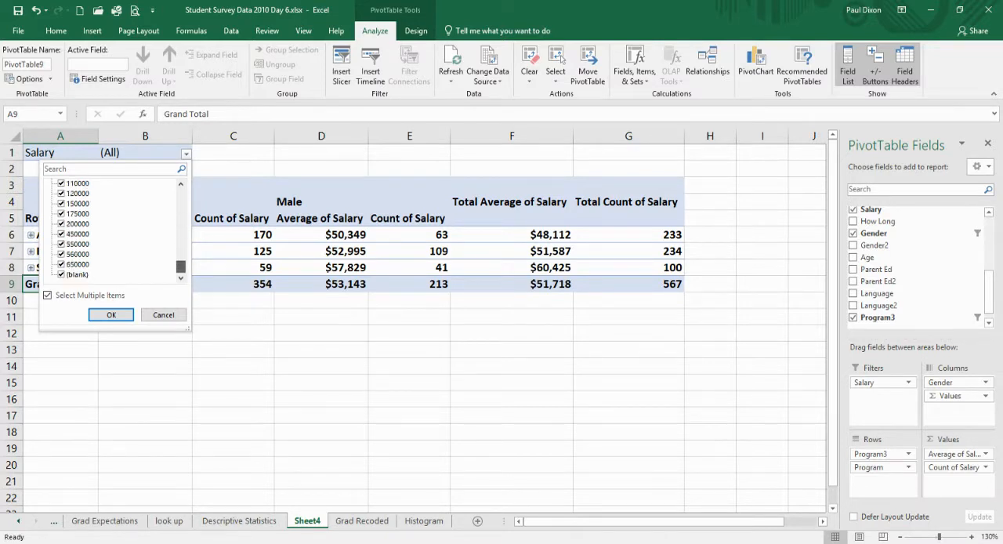
pyautogui.click(61, 203)
pyautogui.click(61, 213)
pyautogui.click(61, 223)
pyautogui.click(61, 234)
pyautogui.click(61, 244)
pyautogui.click(61, 254)
pyautogui.click(61, 264)
pyautogui.click(61, 274)
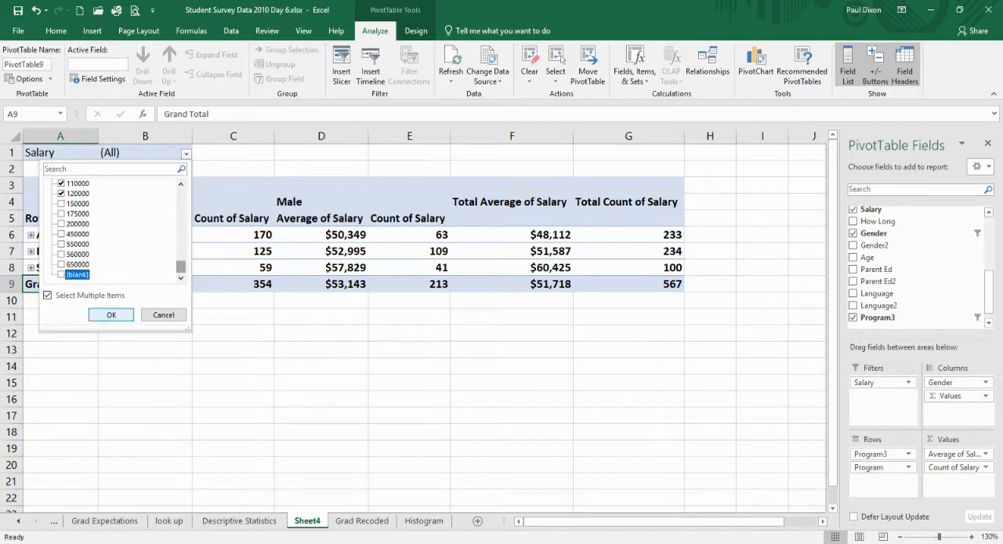
pyautogui.click(120, 314)
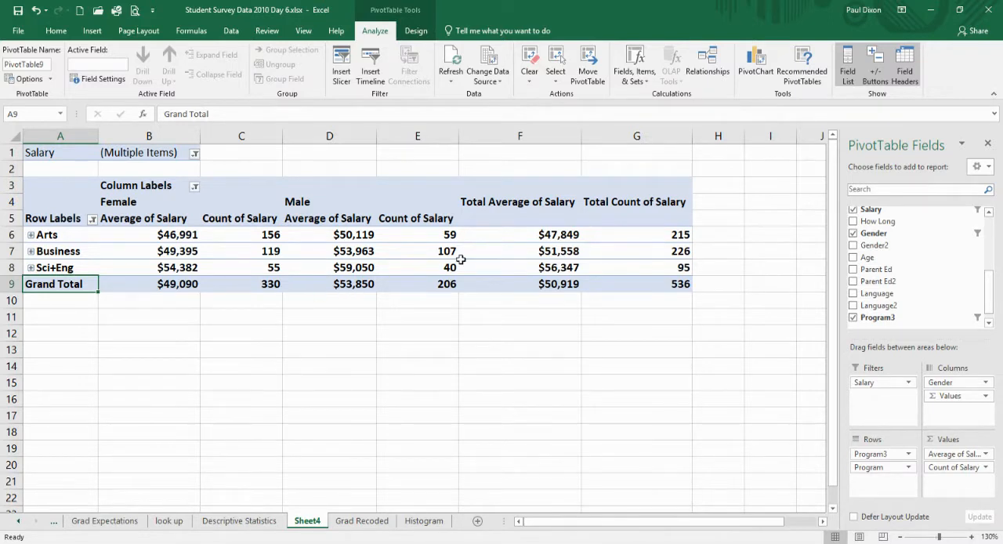
# Remove Count of Salary from the values and replace Program3 and Program in the rows with Parent Ed.
pyautogui.moveTo(938, 468); pyautogui.dragTo(940, 302)
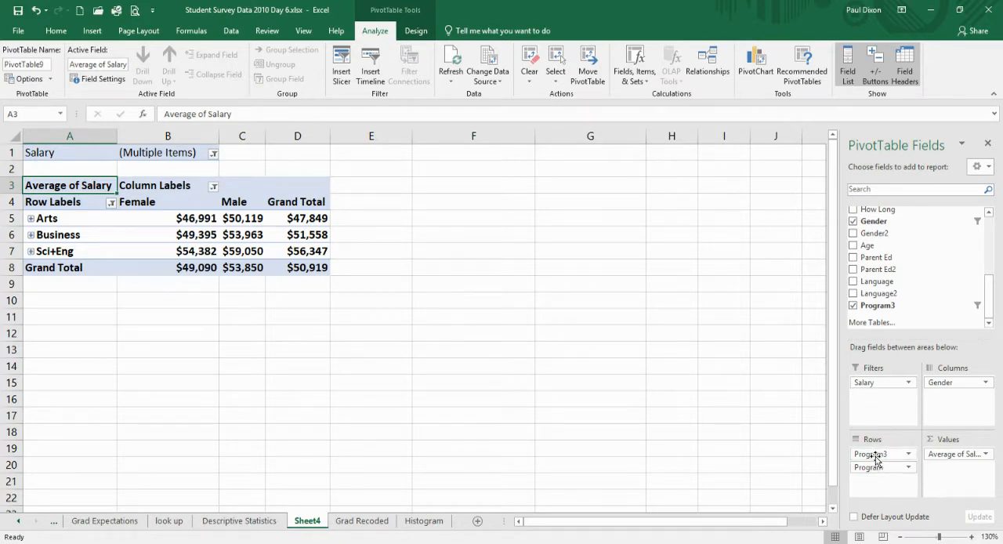
pyautogui.moveTo(876, 458); pyautogui.dragTo(901, 297)
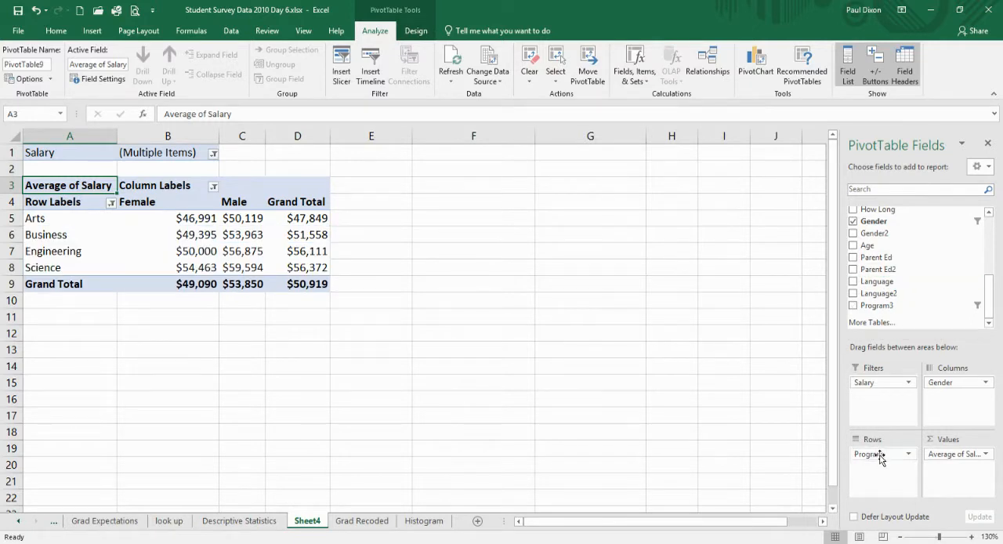
pyautogui.moveTo(881, 460); pyautogui.dragTo(887, 301)
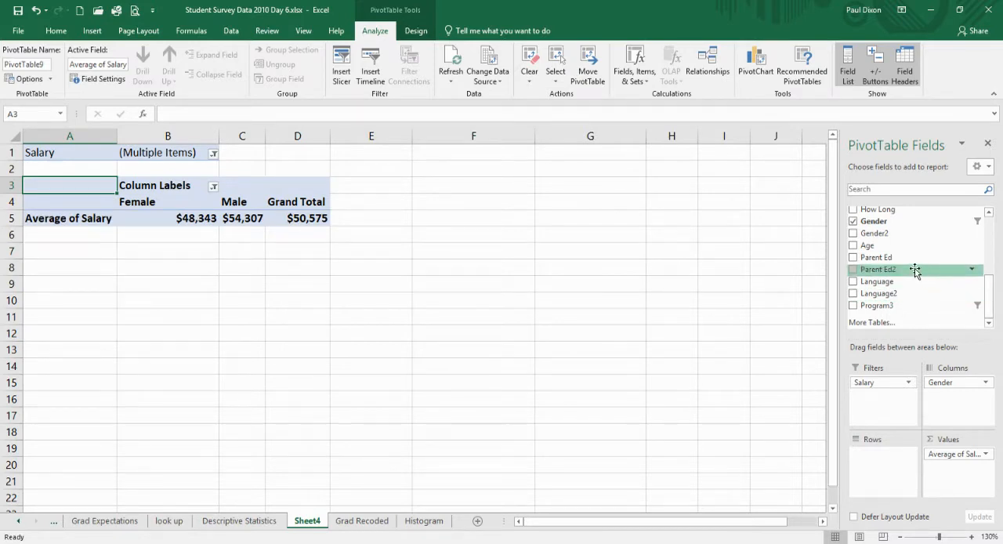
pyautogui.moveTo(906, 260); pyautogui.dragTo(883, 462)
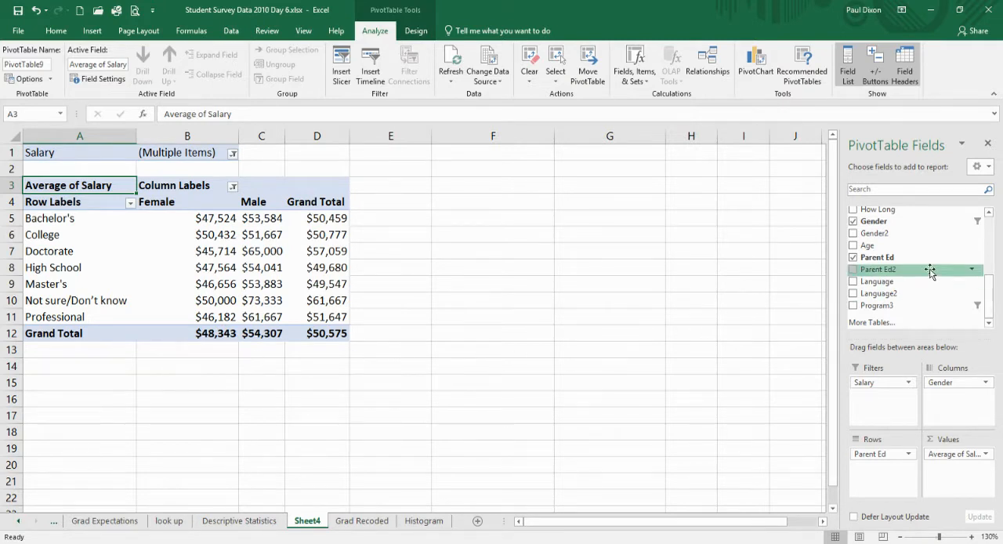
# Add Salary to the values again beside the average and summarize it by Count for the Parent Ed rows.
pyautogui.scroll(3, 986, 288)
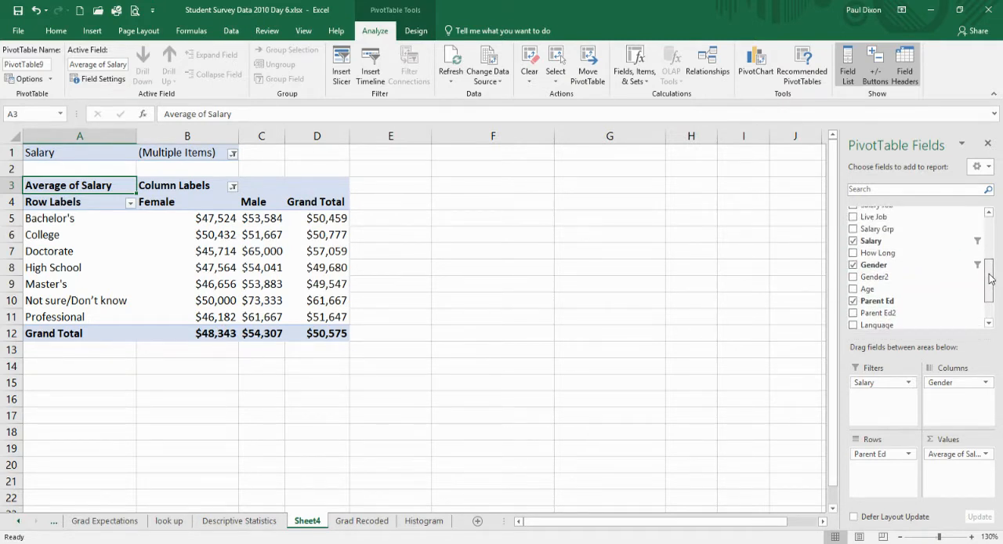
pyautogui.moveTo(893, 239); pyautogui.dragTo(955, 475)
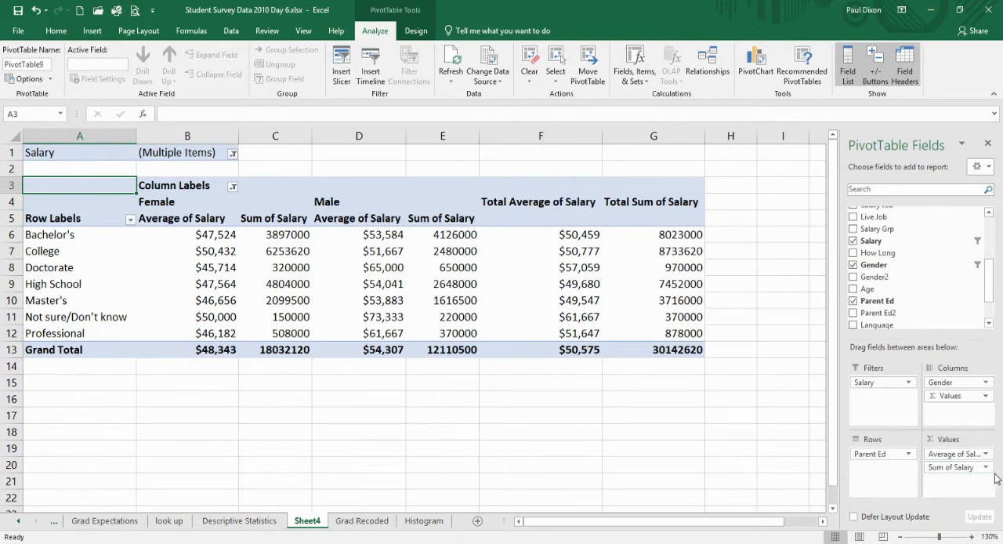
pyautogui.click(978, 469)
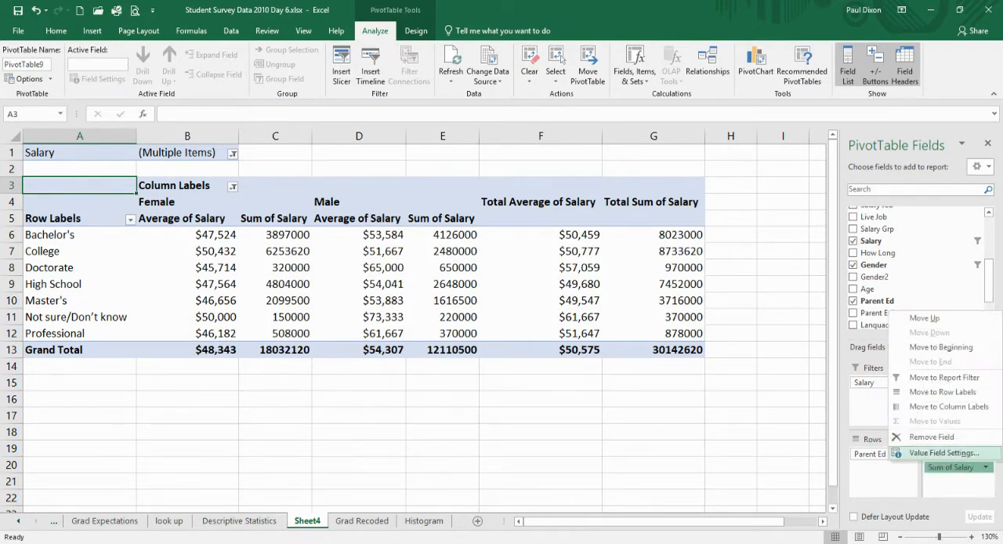
pyautogui.click(944, 453)
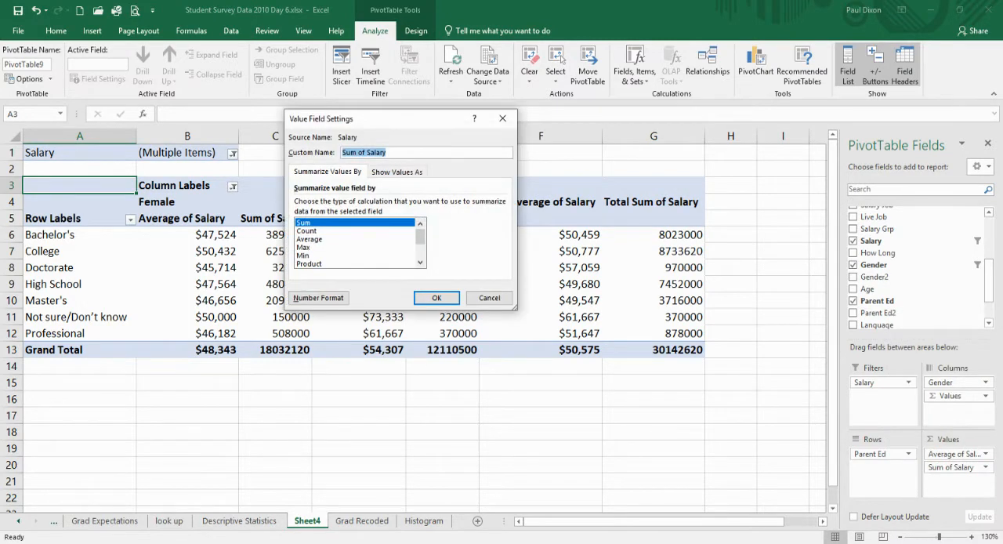
pyautogui.click(306, 230)
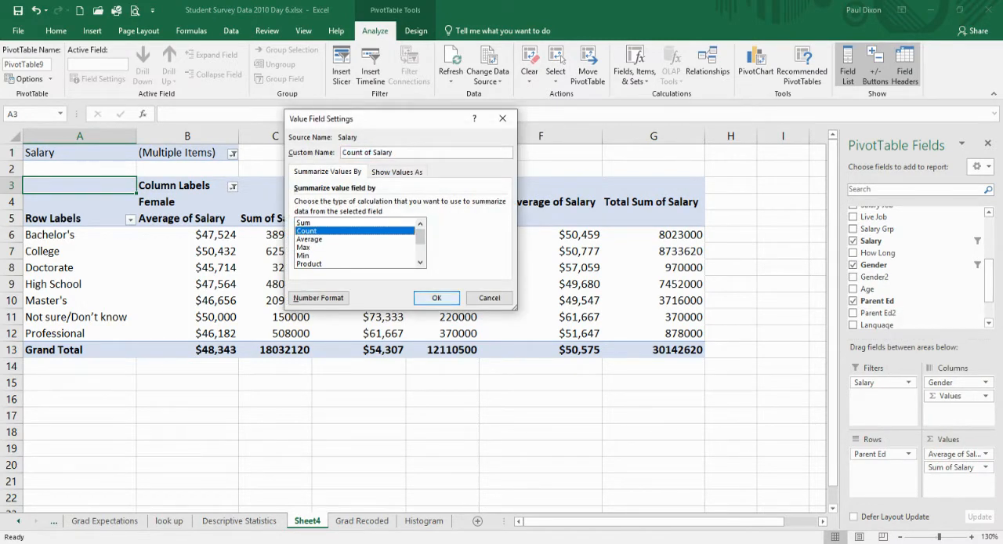
pyautogui.click(439, 298)
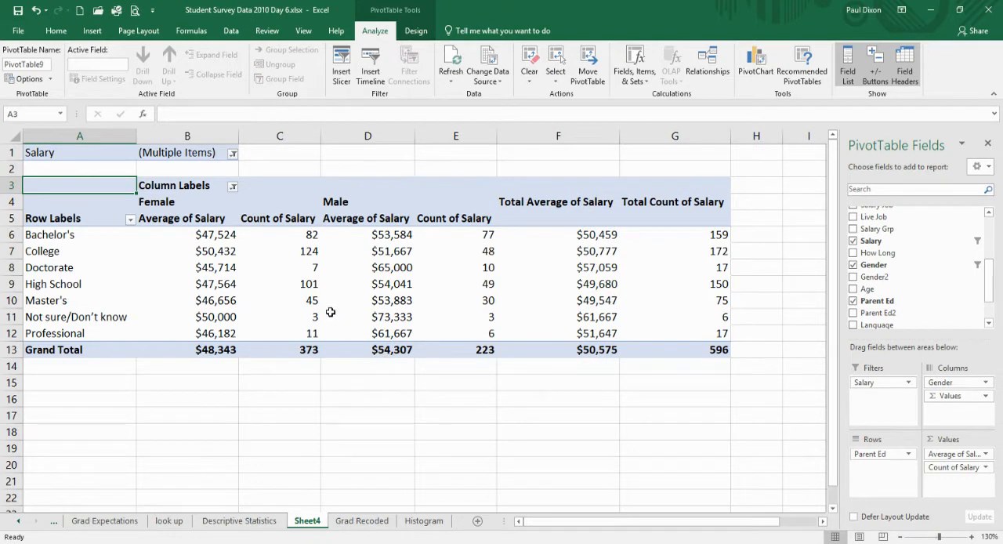
# Filter the Parent Ed row labels to exclude Not sure/Don't know.
pyautogui.moveTo(330, 315)
pyautogui.click(130, 220)
pyautogui.click(38, 403)
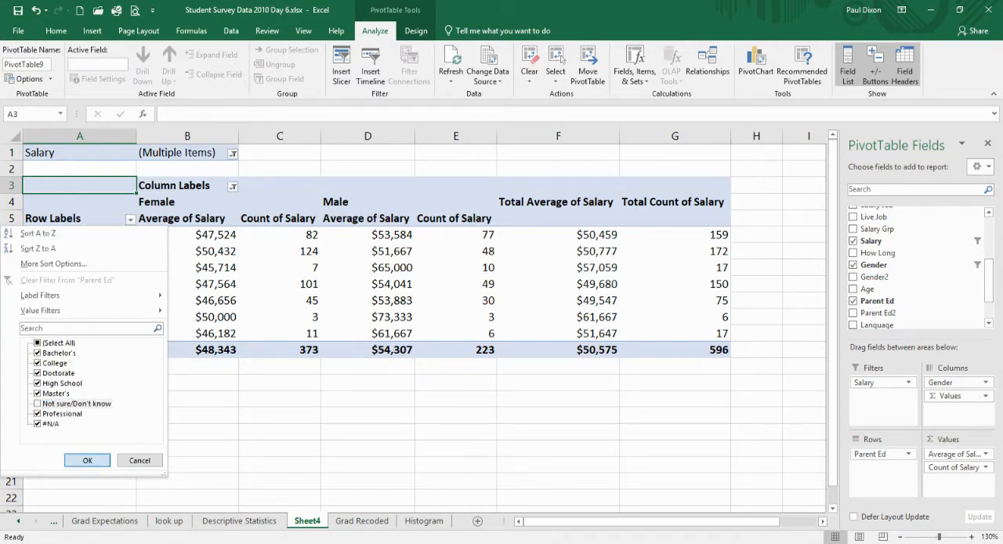
pyautogui.click(87, 460)
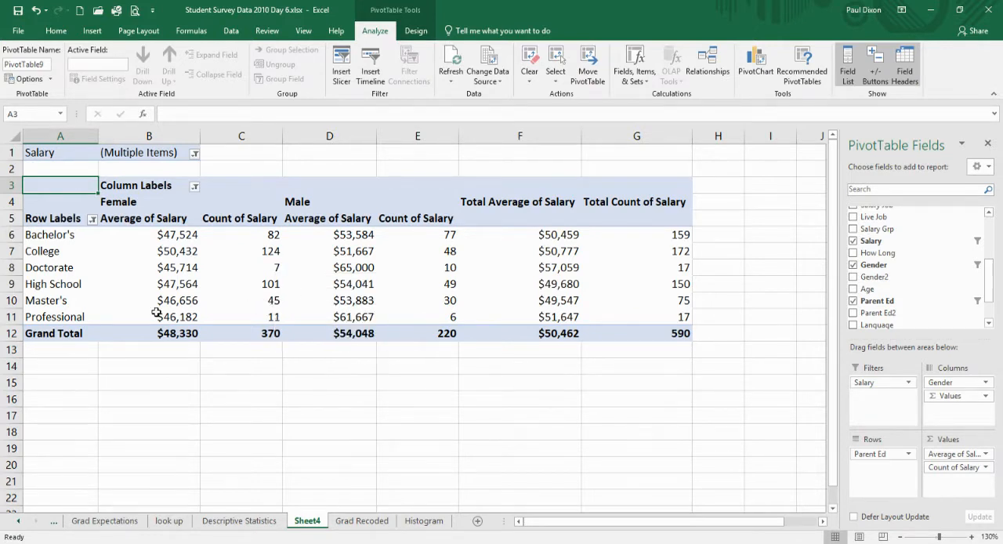
# Group the Doctorate, Master's and Professional row labels together.
pyautogui.click(59, 268)
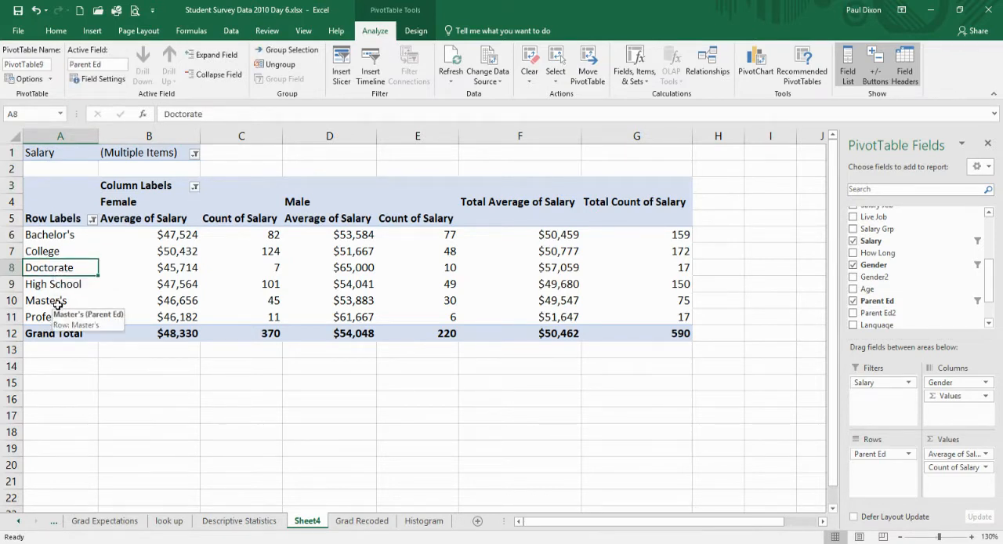
pyautogui.keyDown('ctrl'); pyautogui.click(56, 303); pyautogui.keyUp('ctrl')
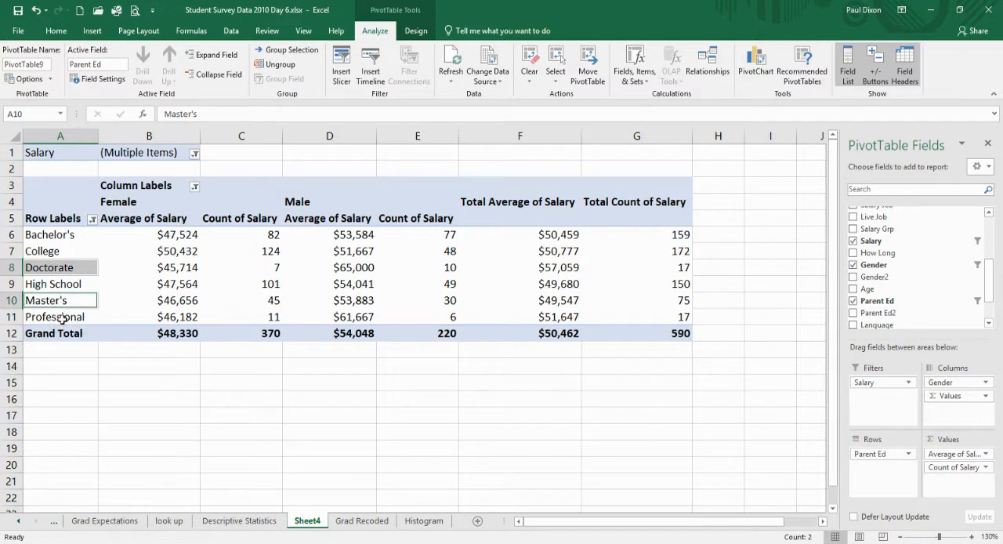
pyautogui.keyDown('ctrl'); pyautogui.click(62, 318); pyautogui.keyUp('ctrl')
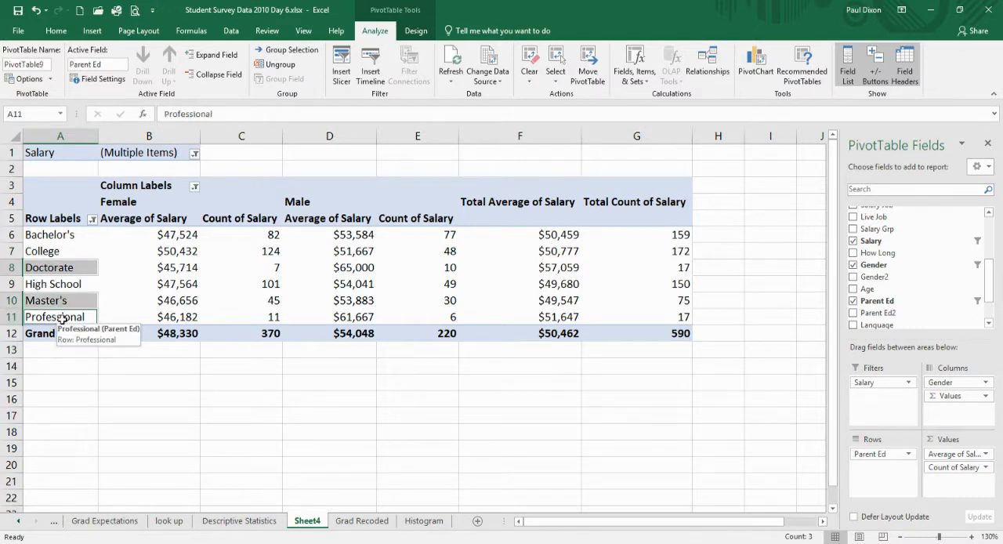
pyautogui.rightClick(62, 319)
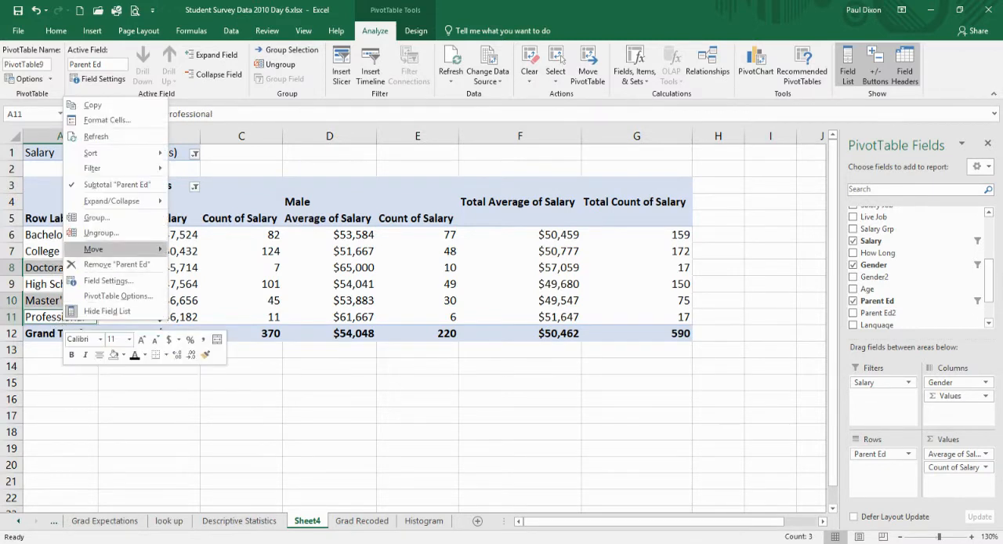
pyautogui.click(94, 217)
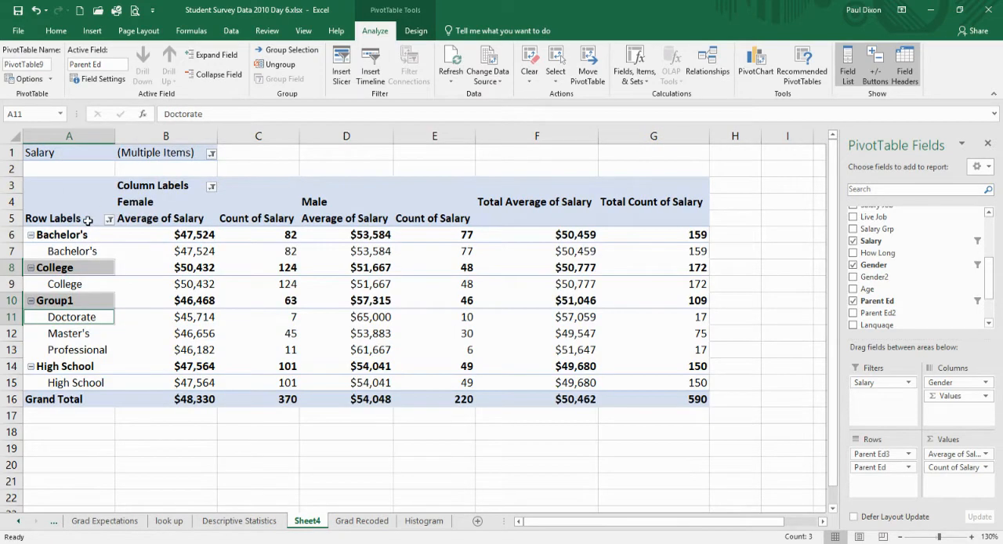
# Rename the Group1 row label as Advanced.
pyautogui.click(73, 300)
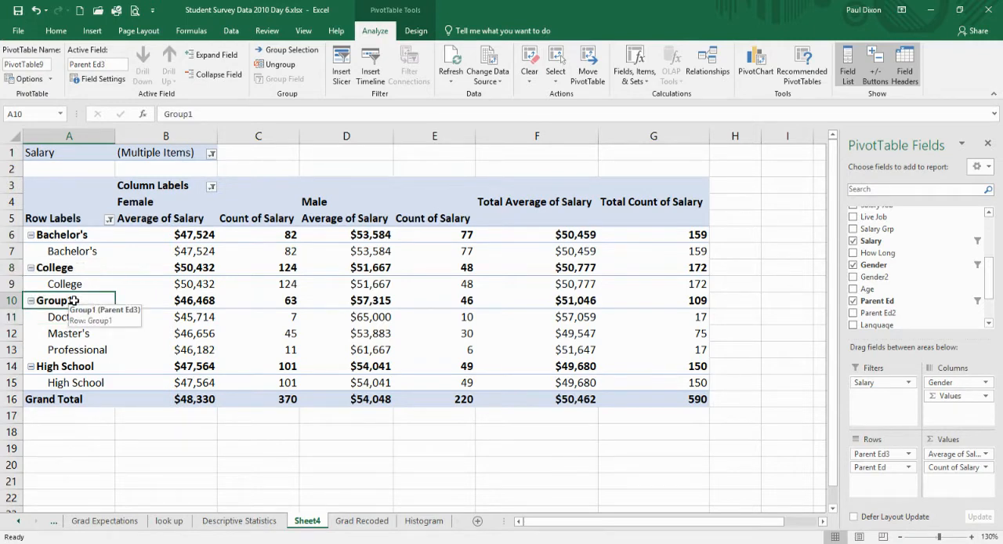
pyautogui.write('Advan')
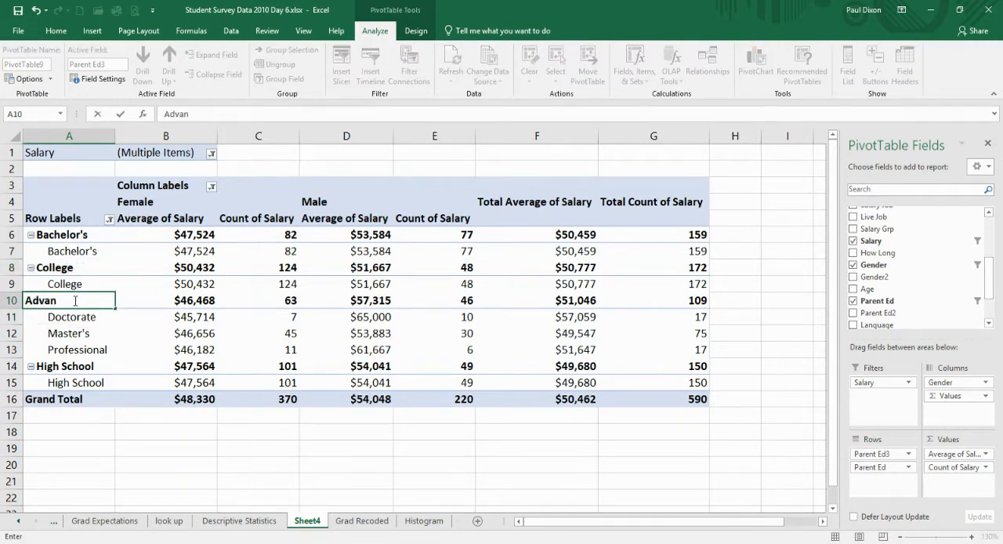
pyautogui.write('ced')
pyautogui.press('Return')
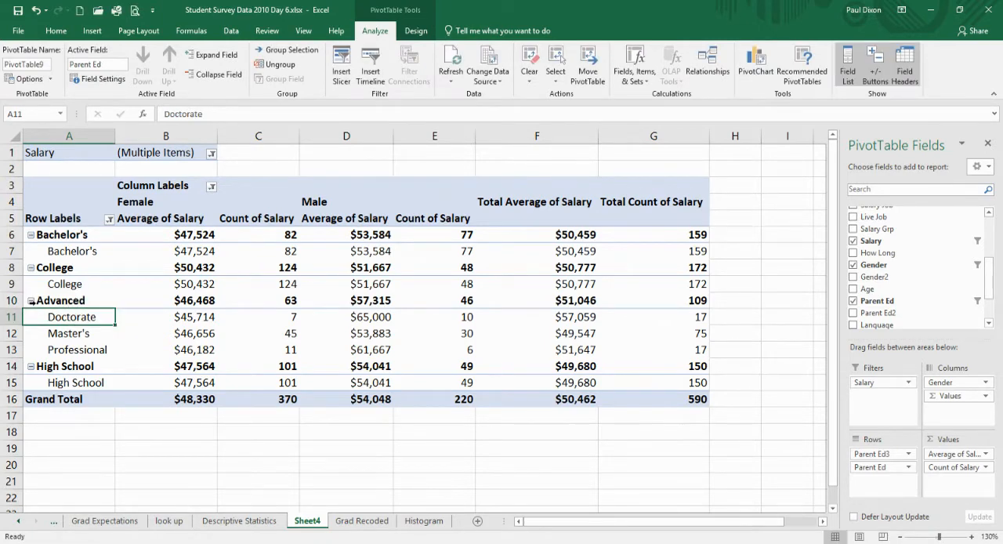
# Collapse the Advanced, High School, College and Bachelor's groups and remove Count of Salary from the values.
pyautogui.click(30, 301)
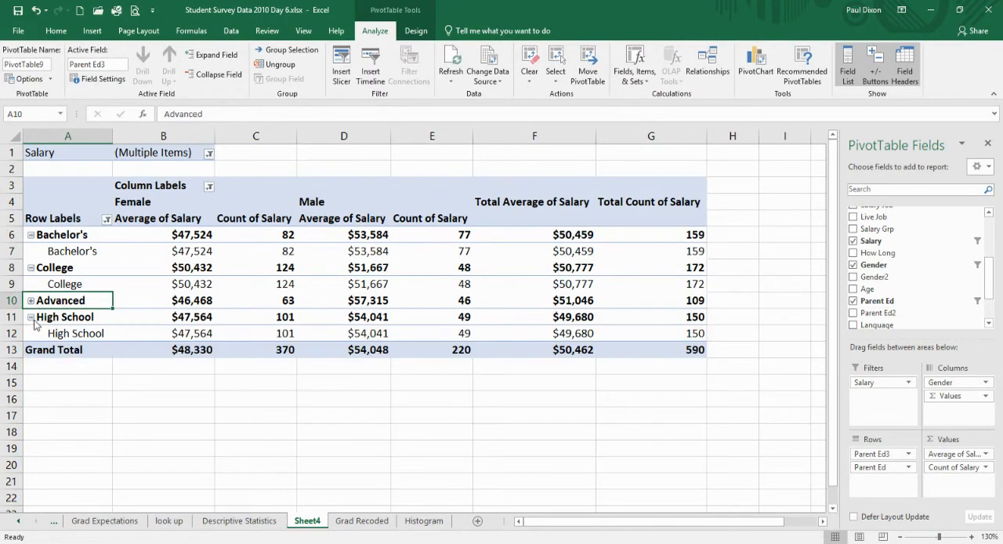
pyautogui.click(30, 316)
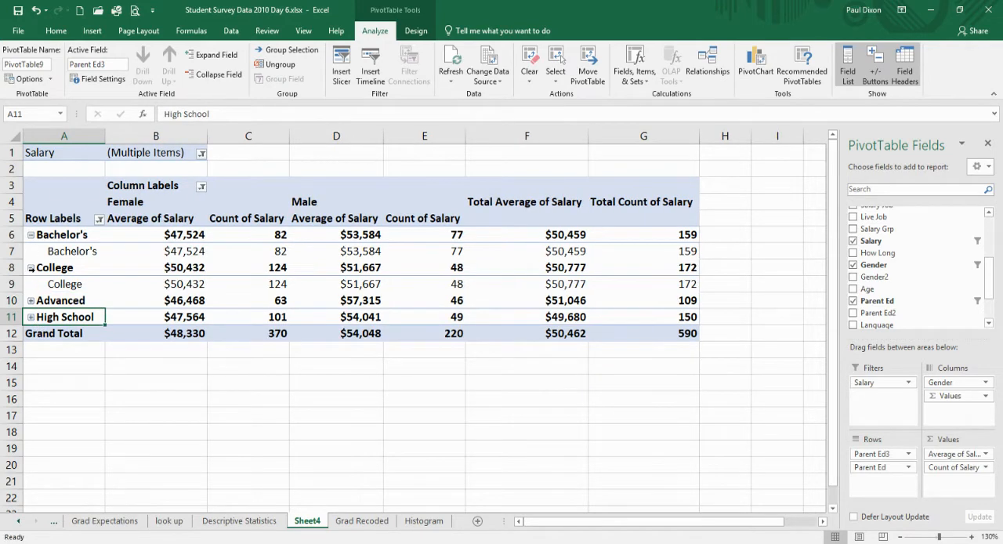
pyautogui.click(30, 267)
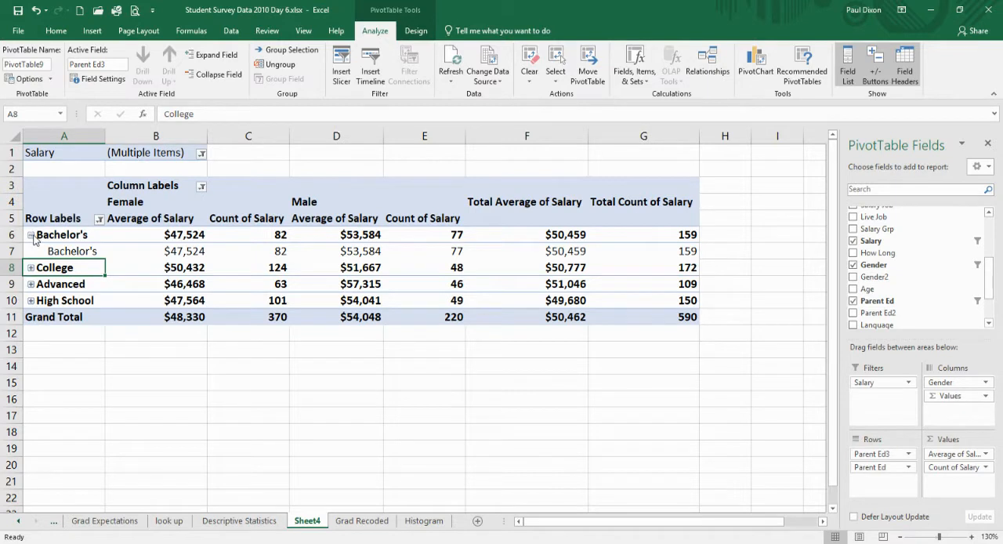
pyautogui.click(31, 235)
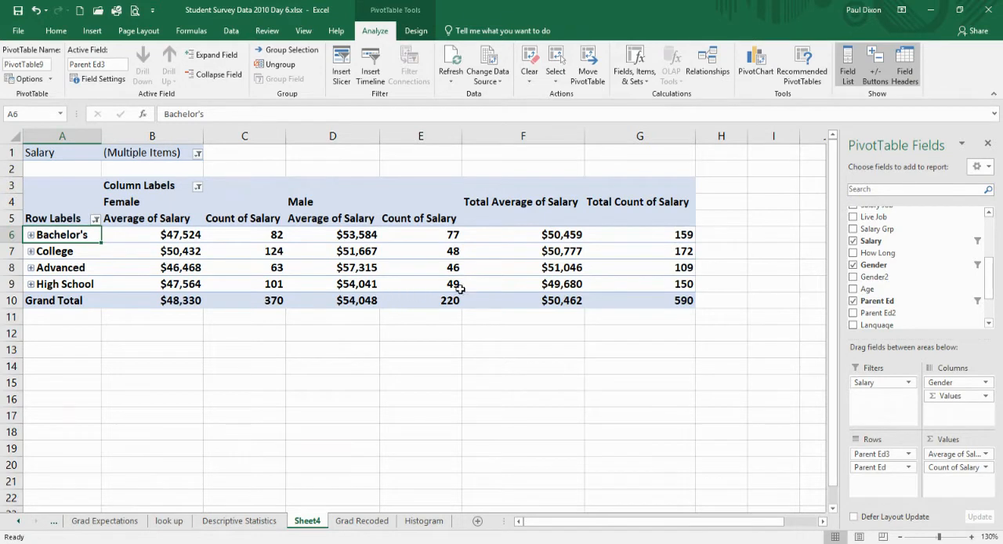
pyautogui.moveTo(433, 271)
pyautogui.moveTo(942, 468); pyautogui.dragTo(905, 290)
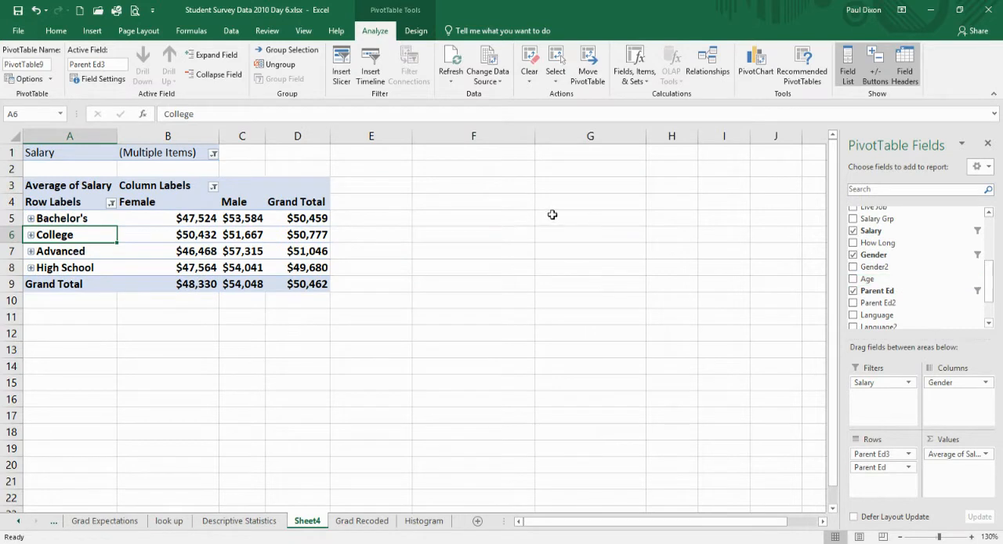
# Reorder the row labels by moving High School to the beginning and College up one place, above Bachelor's.
pyautogui.click(71, 268)
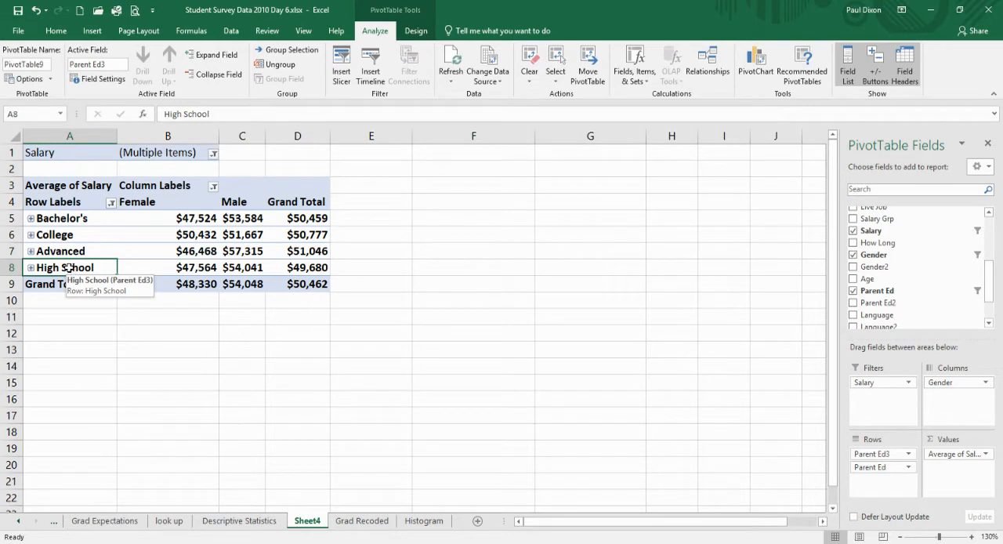
pyautogui.rightClick(70, 268)
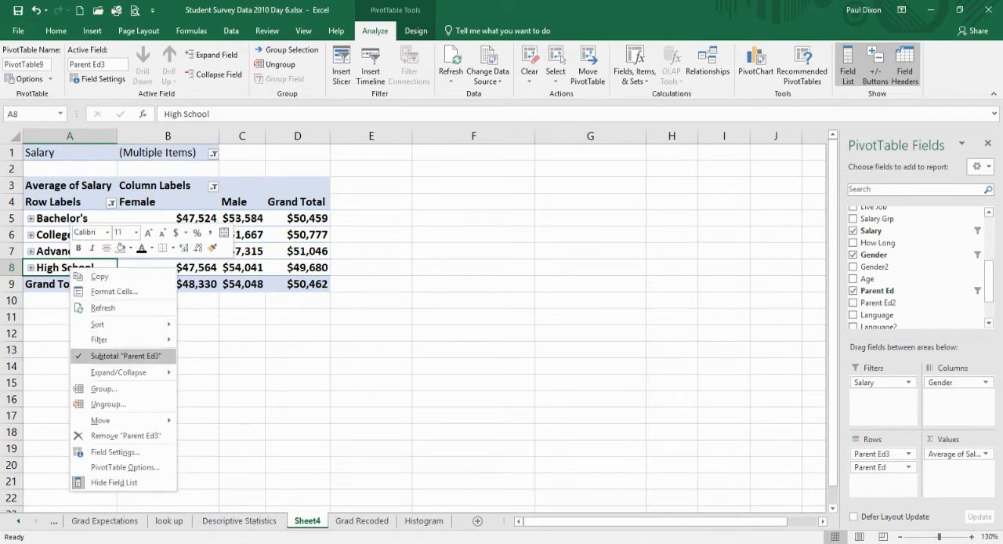
pyautogui.moveTo(100, 420)
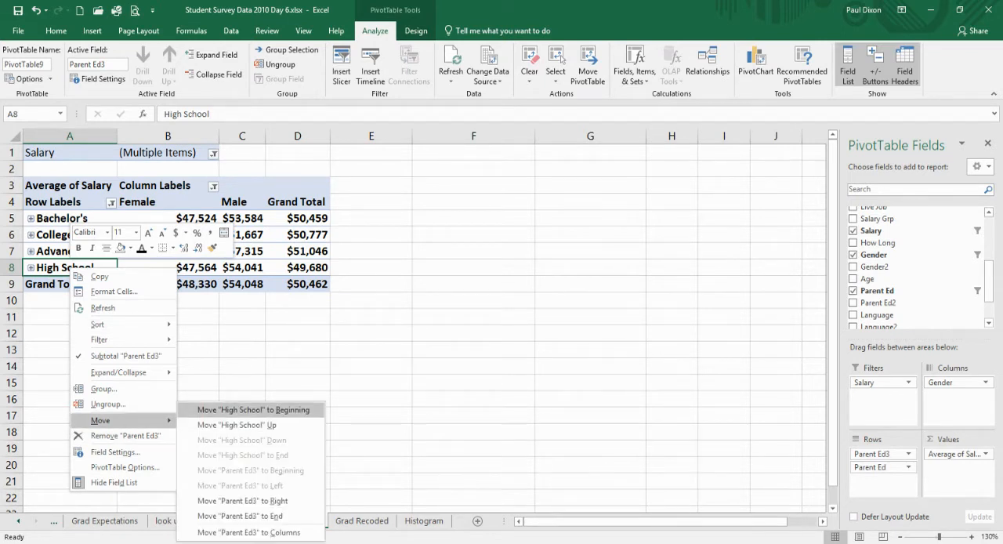
pyautogui.click(216, 409)
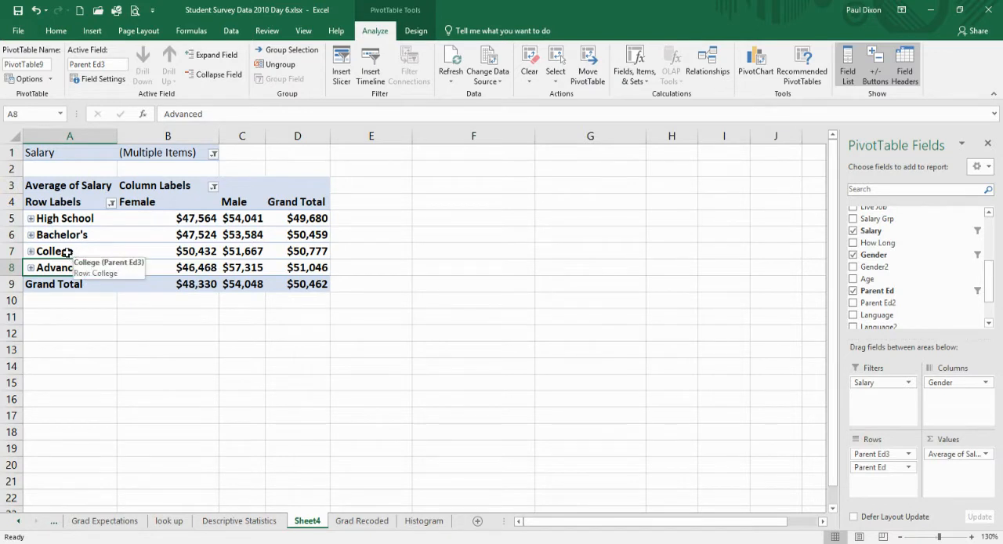
pyautogui.click(68, 252)
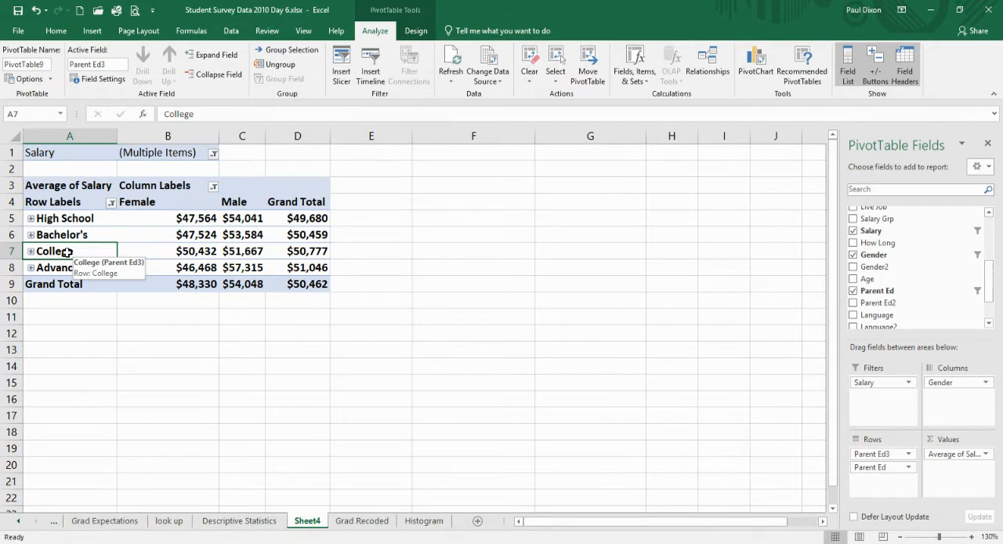
pyautogui.rightClick(67, 252)
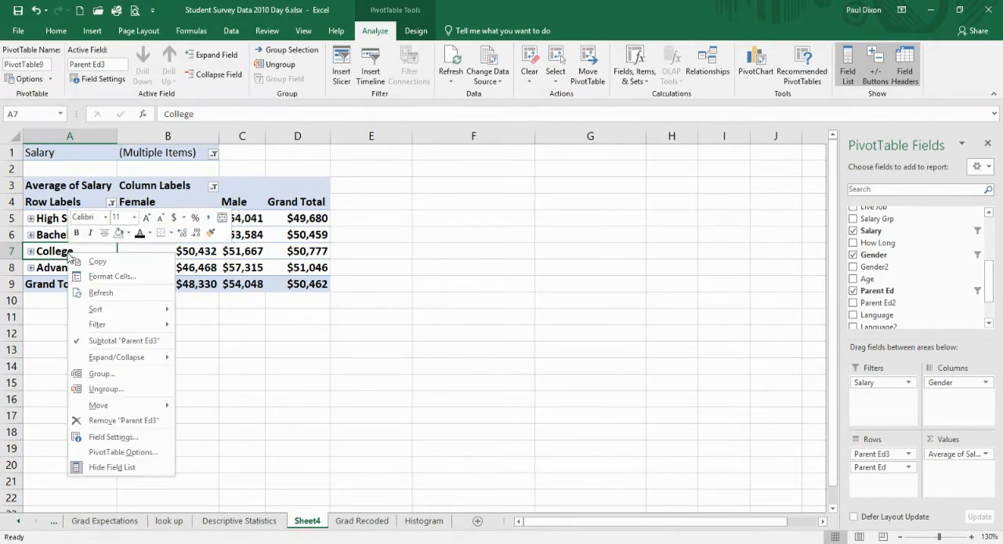
pyautogui.moveTo(110, 405)
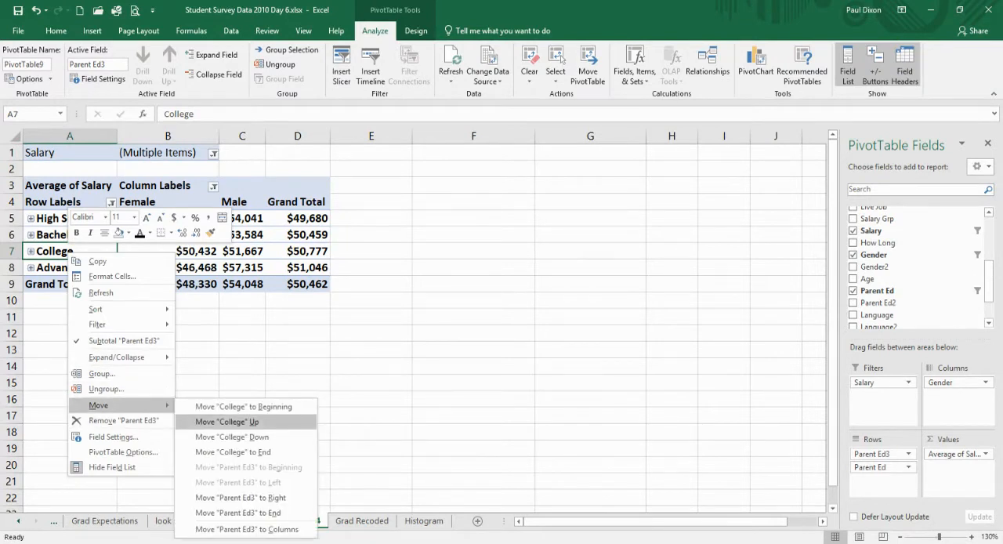
pyautogui.click(216, 421)
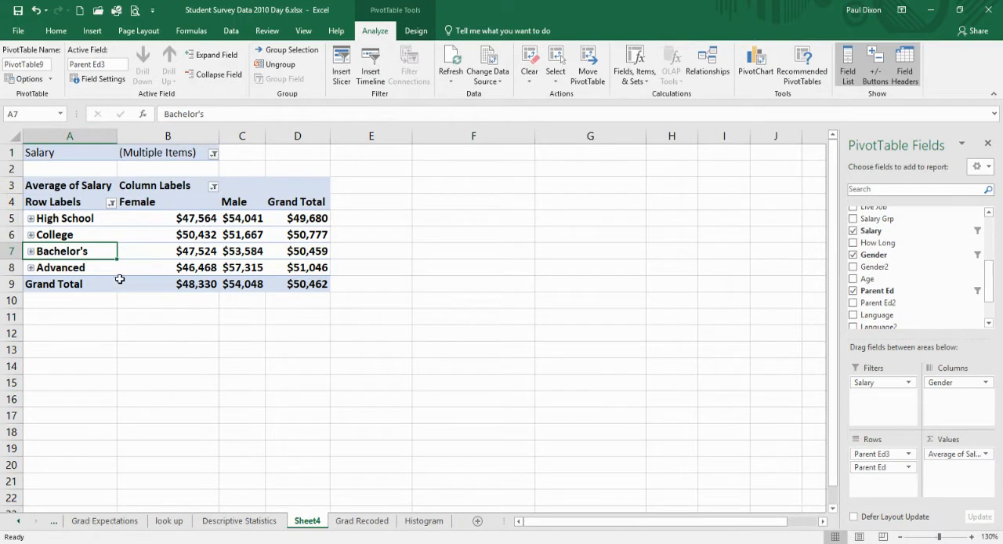
# Remove Parent Ed and Parent Ed3 from the rows and add Year as the row field instead.
pyautogui.moveTo(200, 223)
pyautogui.moveTo(201, 270)
pyautogui.moveTo(254, 214)
pyautogui.moveTo(872, 467); pyautogui.dragTo(923, 282)
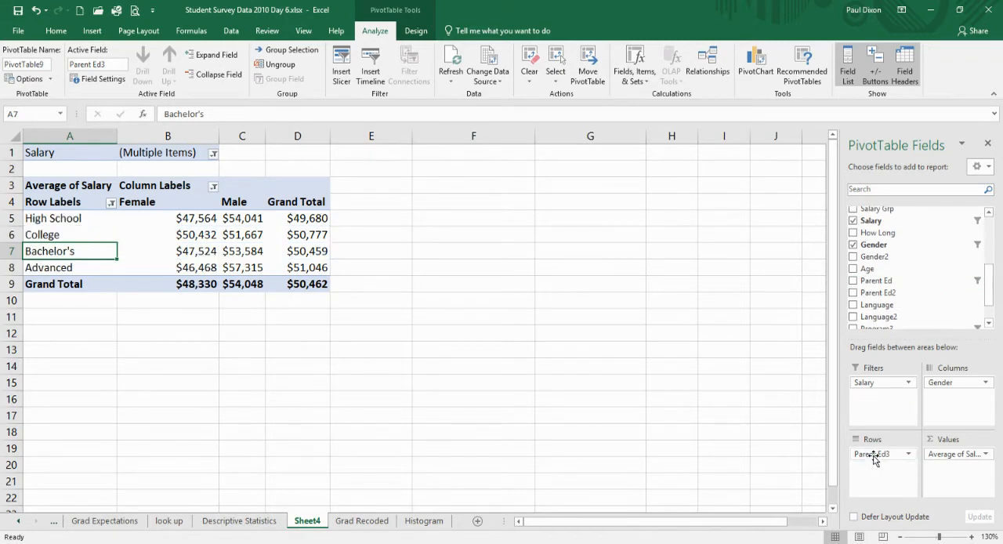
pyautogui.moveTo(875, 460); pyautogui.dragTo(916, 307)
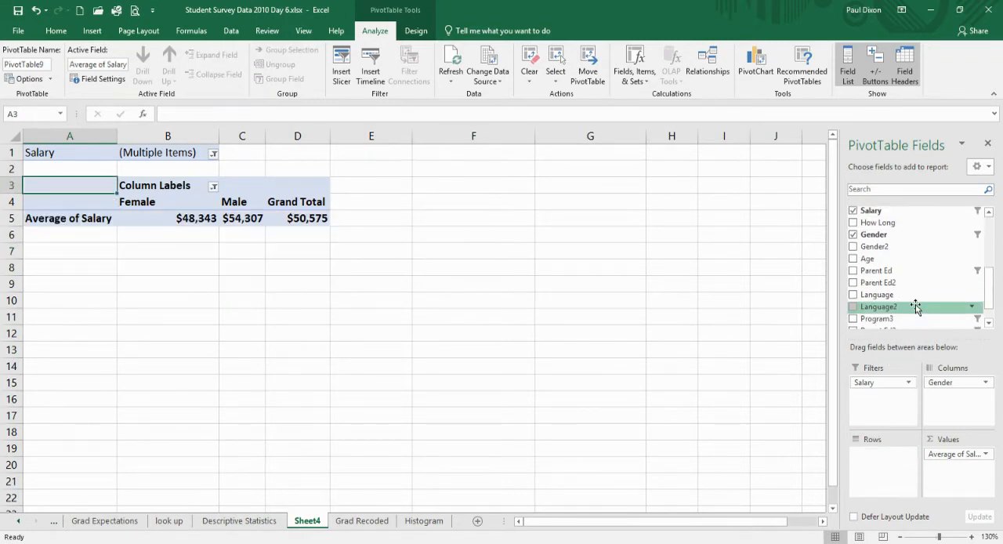
pyautogui.scroll(2, 990, 274)
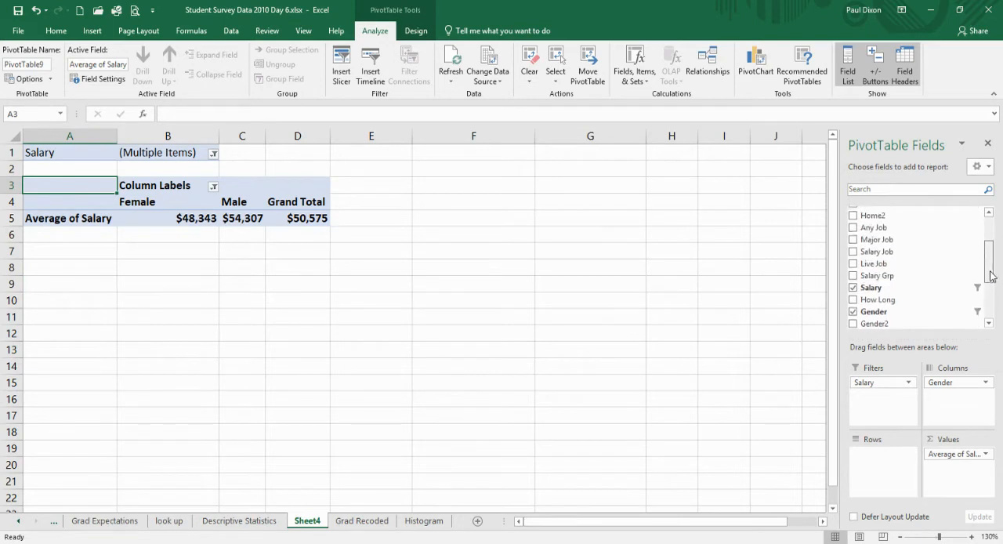
pyautogui.scroll(3, 990, 275)
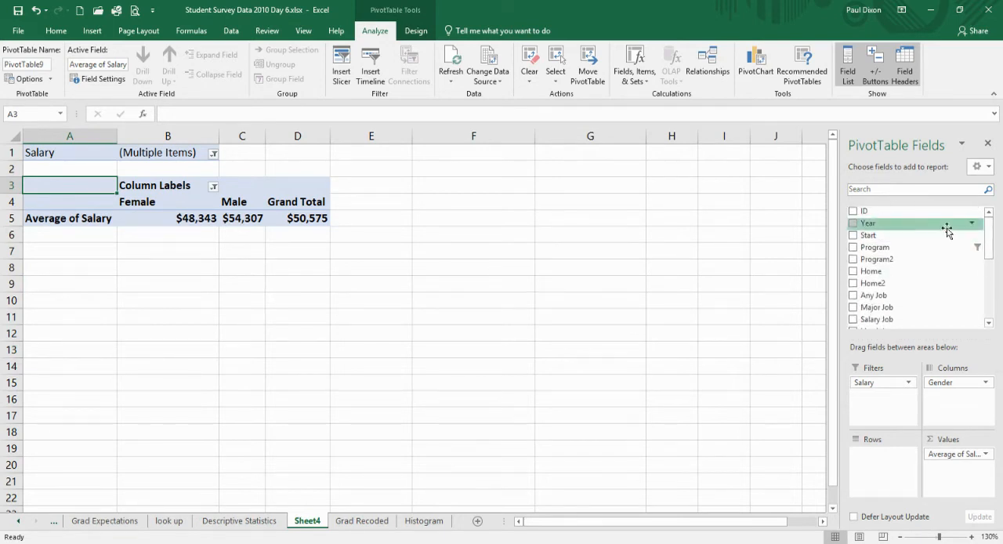
pyautogui.moveTo(925, 227); pyautogui.dragTo(886, 496)
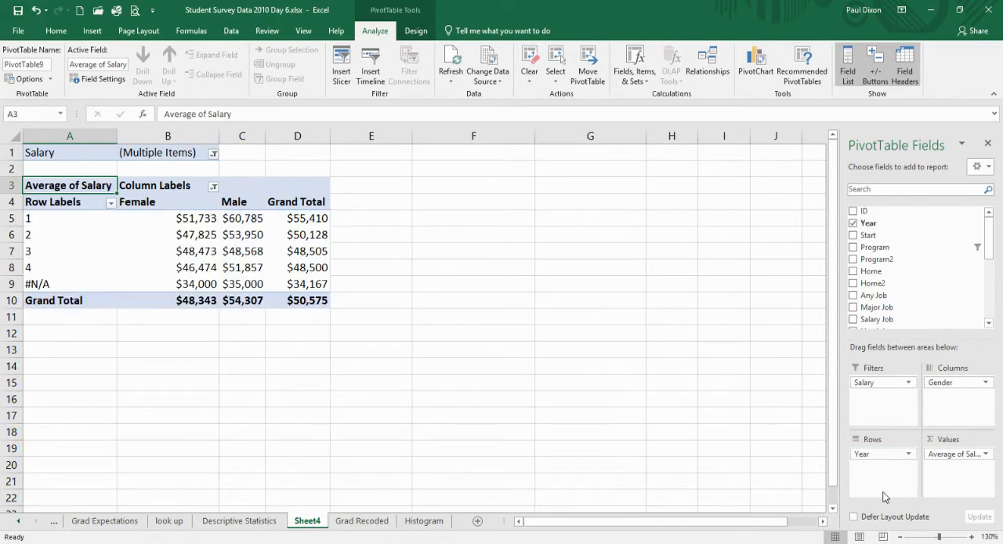
# Filter the Year row labels to exclude #N/A.
pyautogui.click(111, 206)
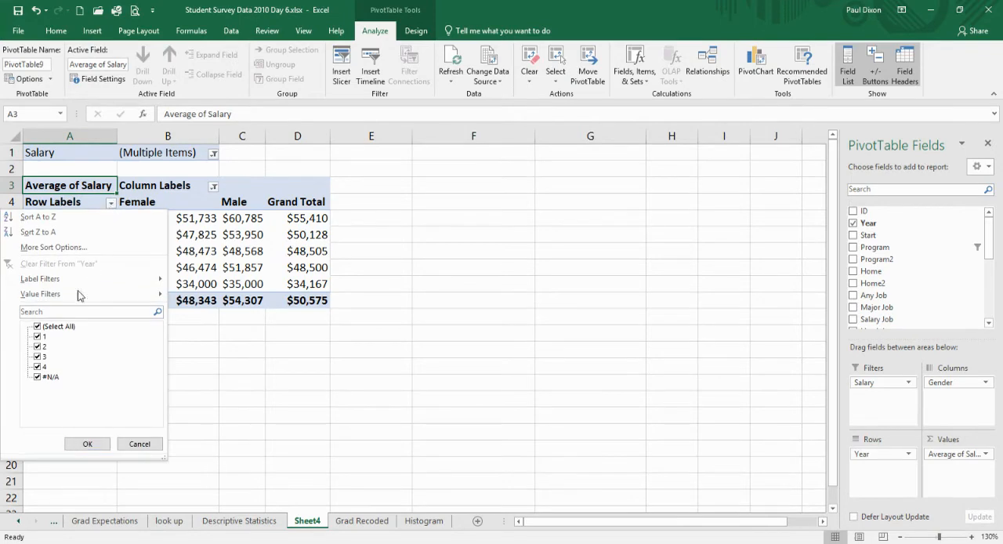
pyautogui.click(39, 377)
pyautogui.click(82, 444)
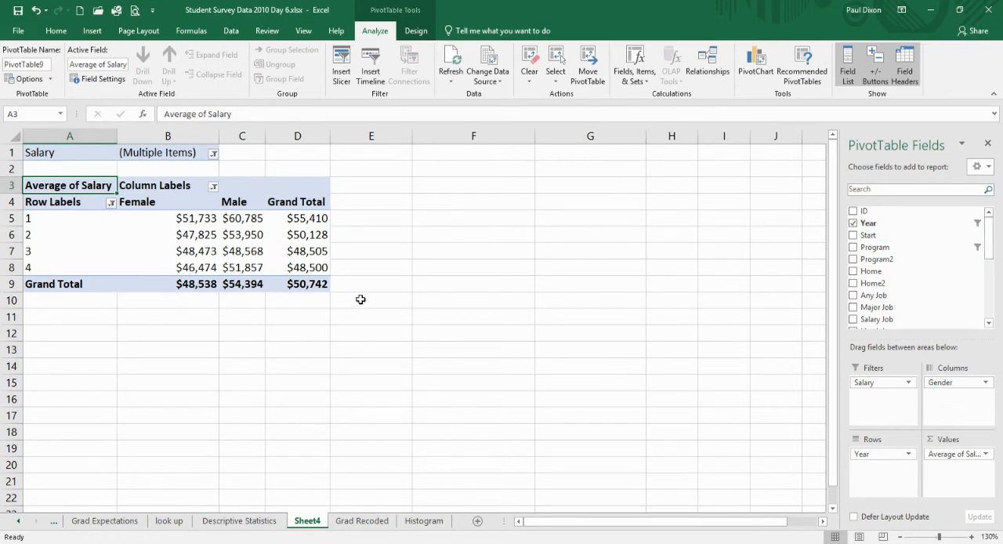
# Examine the filters set on the Year, Program, Gender and Parent Ed fields and check which other fields are filtered.
pyautogui.click(111, 204)
pyautogui.click(112, 204)
pyautogui.click(978, 224)
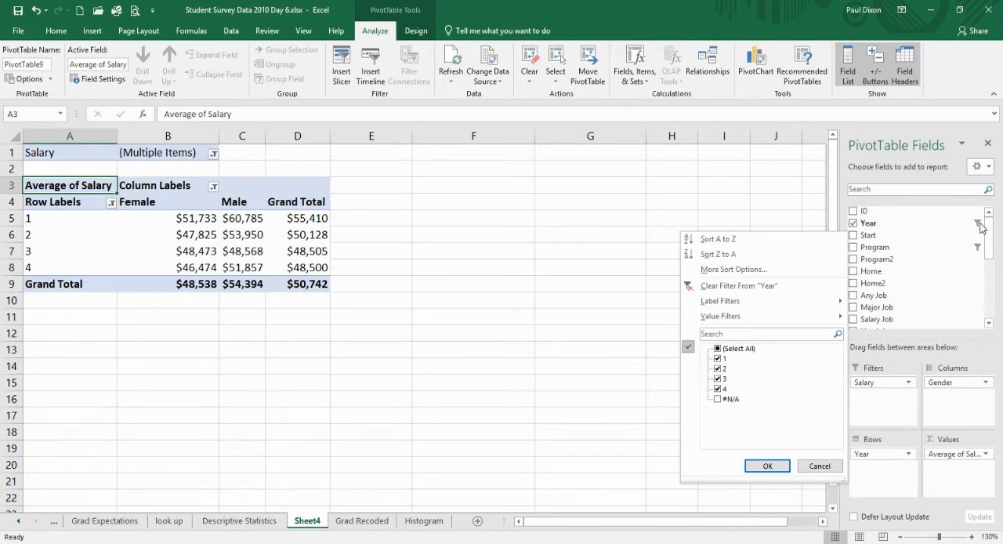
pyautogui.click(980, 225)
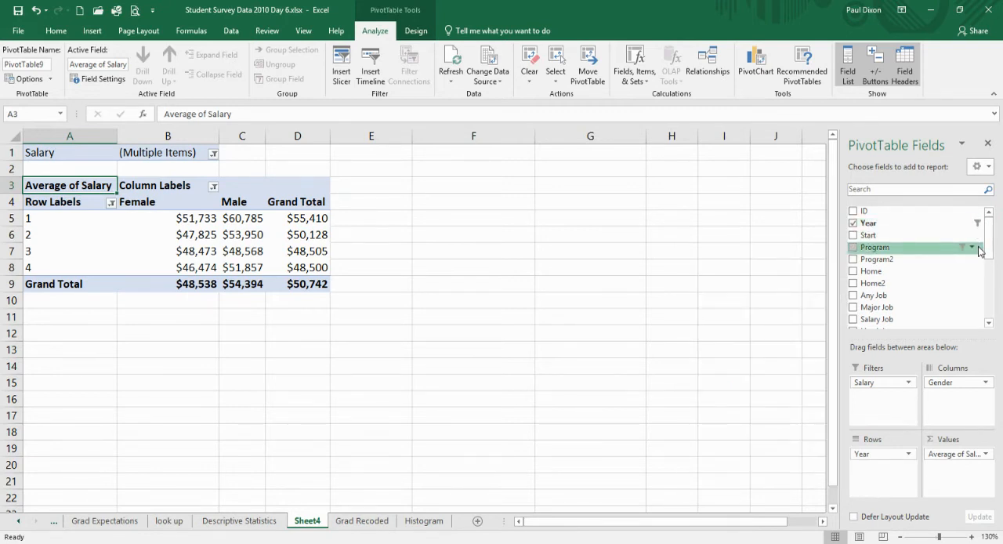
pyautogui.click(974, 248)
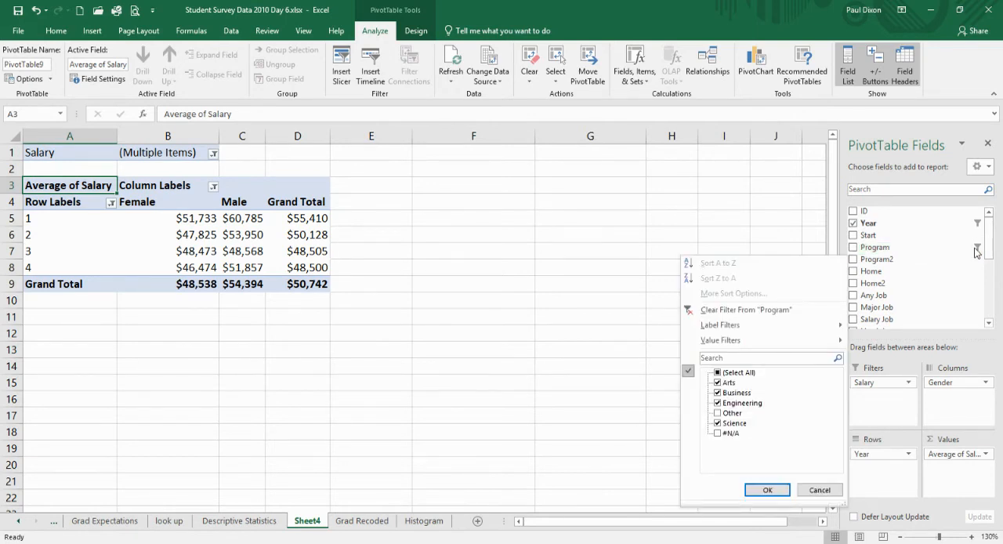
pyautogui.click(975, 249)
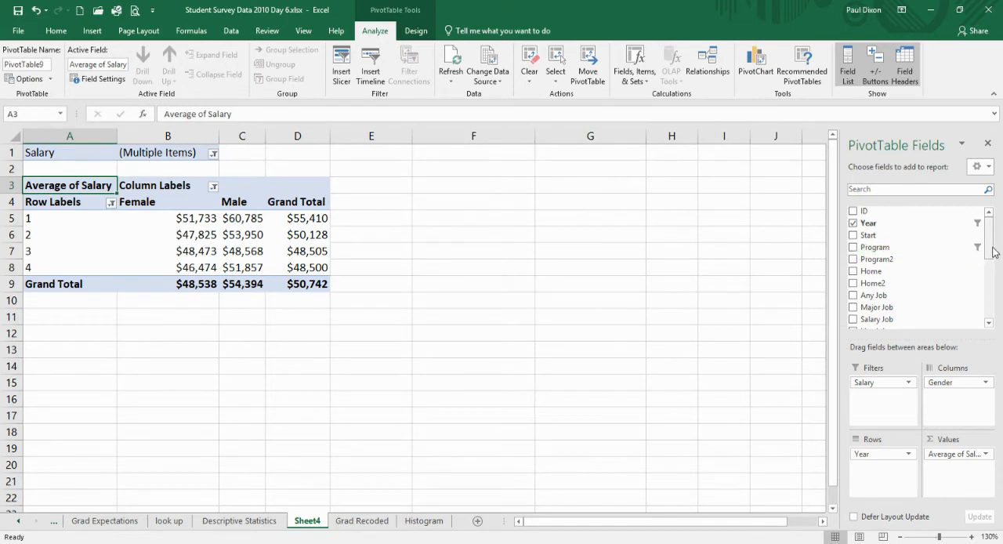
pyautogui.moveTo(993, 251); pyautogui.dragTo(997, 293)
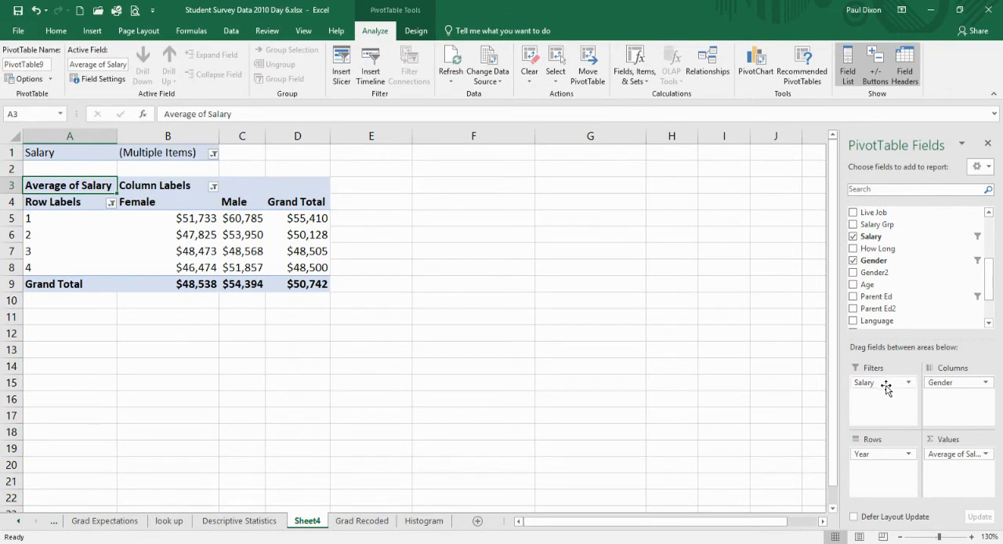
pyautogui.click(974, 262)
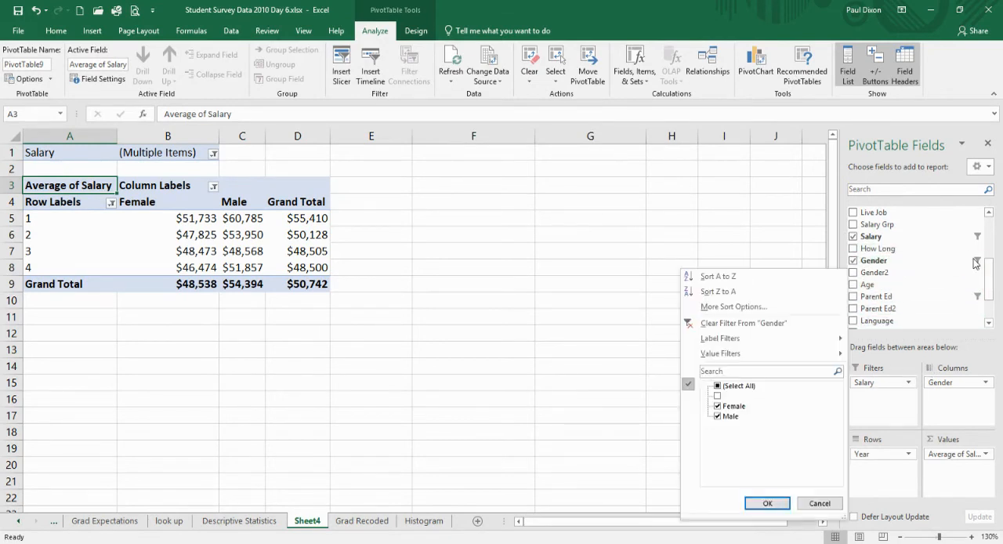
pyautogui.click(975, 264)
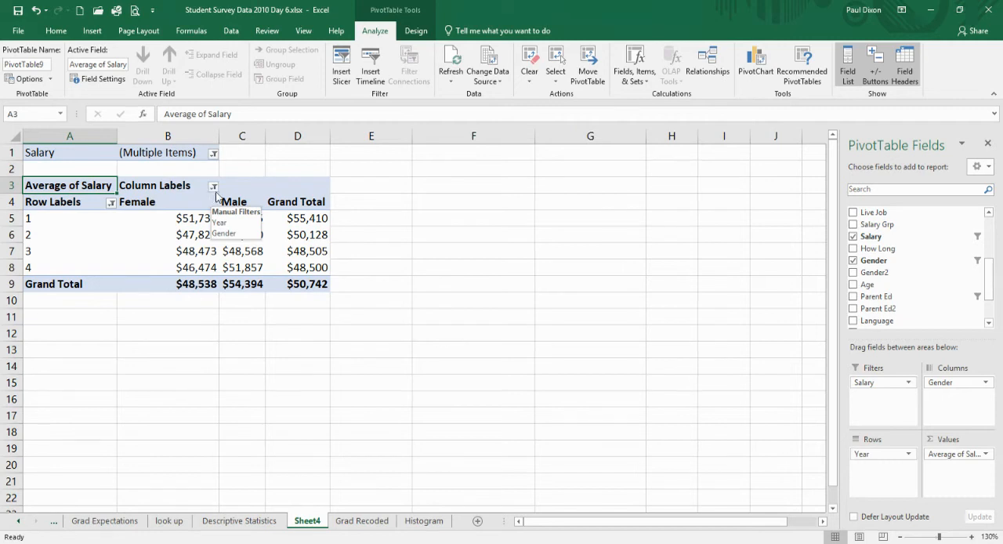
pyautogui.click(972, 296)
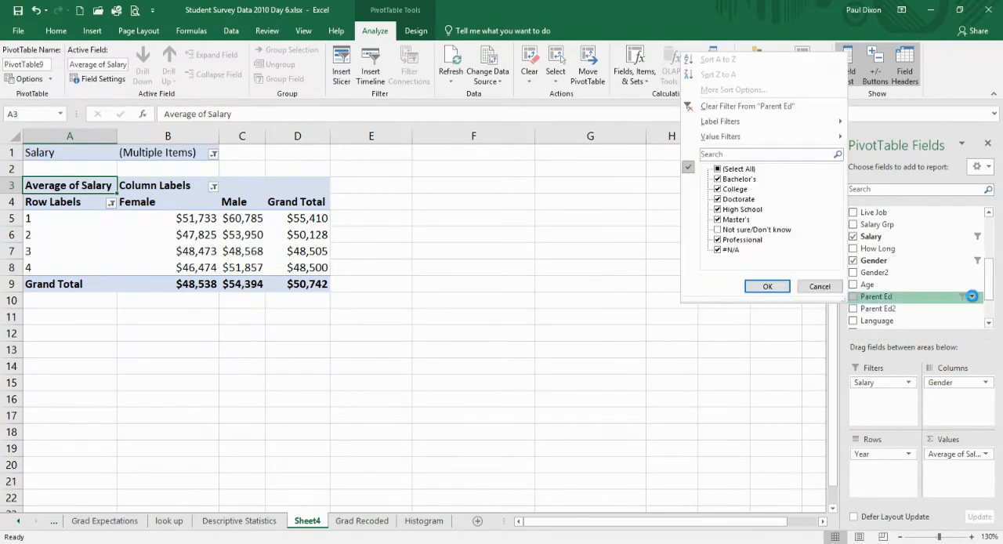
pyautogui.click(973, 298)
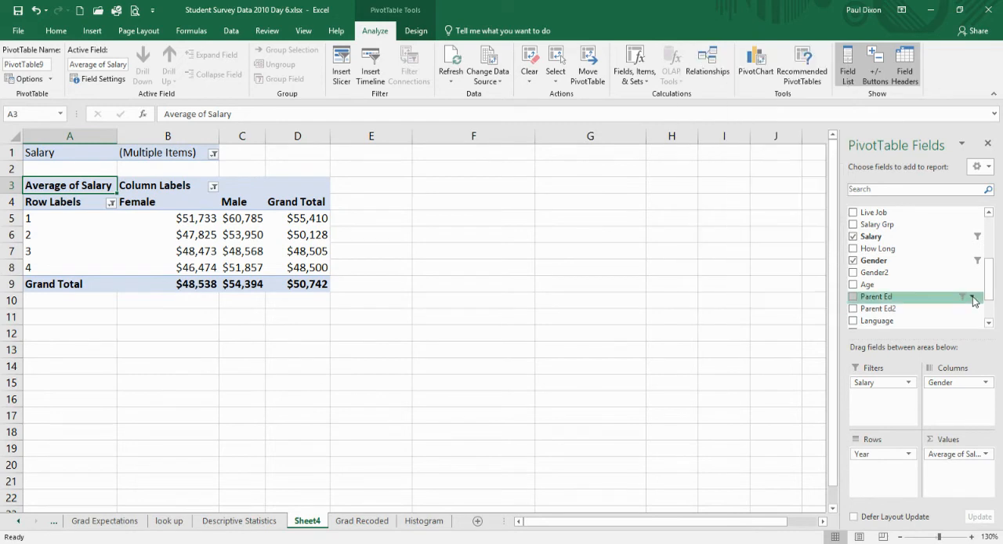
pyautogui.moveTo(989, 284); pyautogui.dragTo(991, 315)
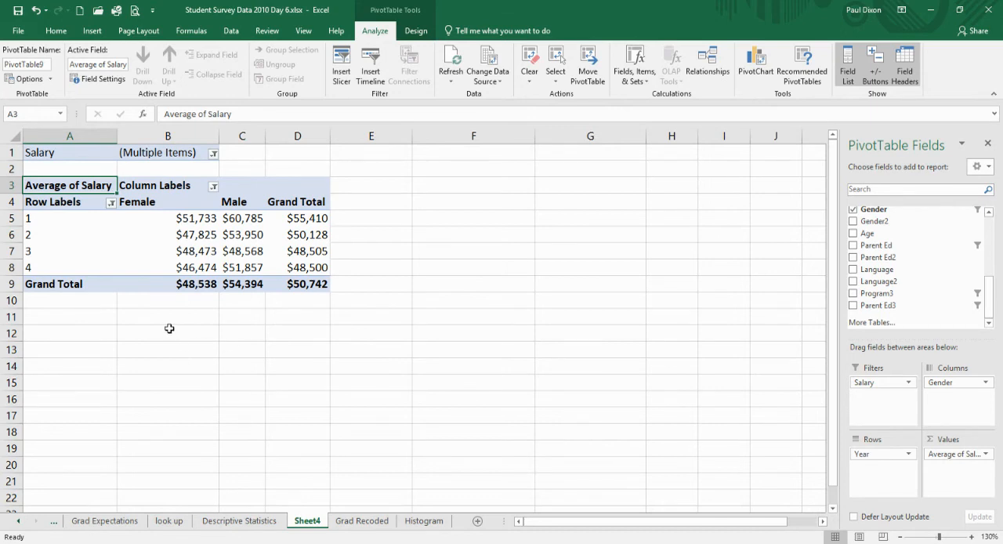
# Insert a clustered column PivotChart from the PivotTable and move it beside the table so the figures are uncovered.
pyautogui.moveTo(144, 268)
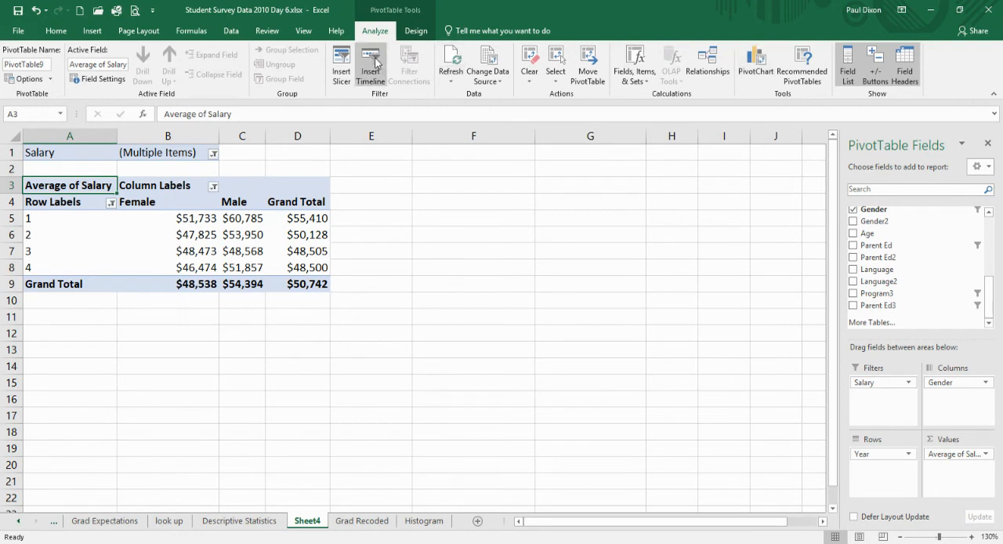
pyautogui.click(757, 70)
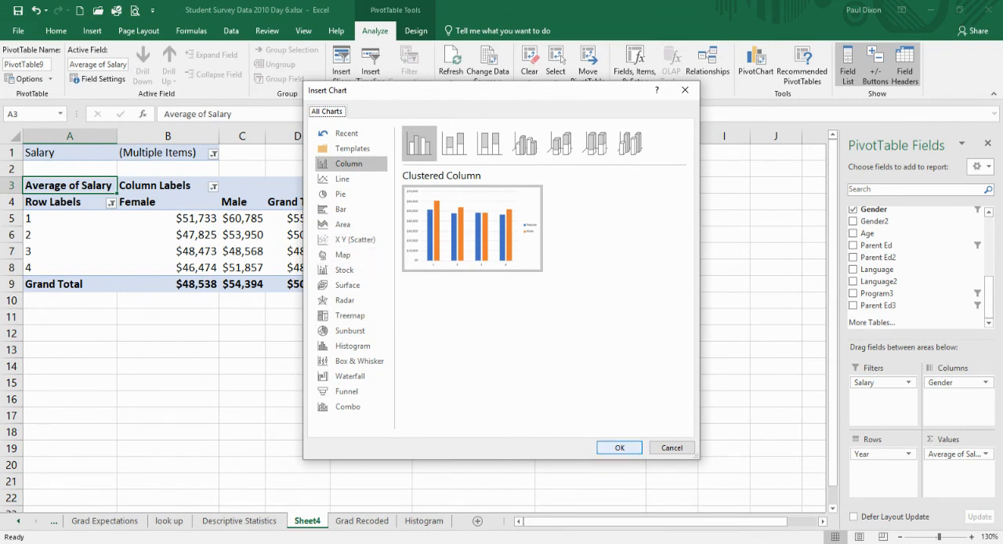
pyautogui.click(619, 447)
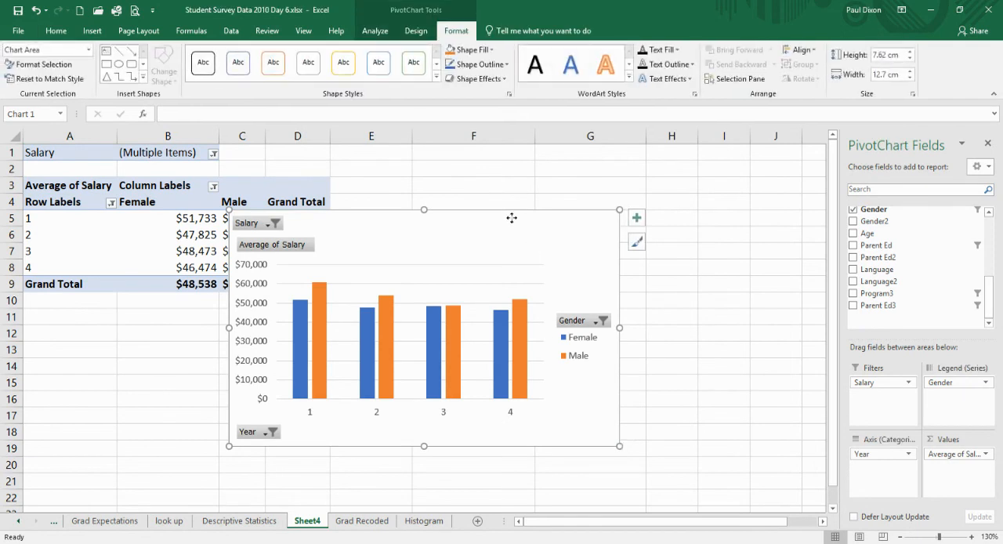
pyautogui.moveTo(511, 217)
pyautogui.mouseDown()
pyautogui.moveTo(604, 211)
pyautogui.moveTo(641, 189)
pyautogui.moveTo(637, 177)
pyautogui.mouseUp()
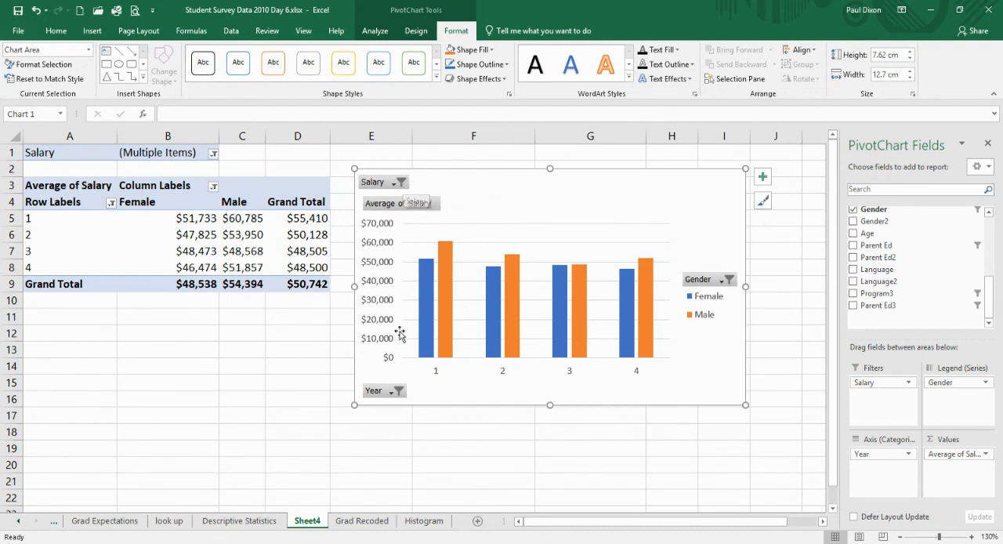
# Include the blank gender category in the PivotChart's Gender filter alongside Female and Male.
pyautogui.click(729, 280)
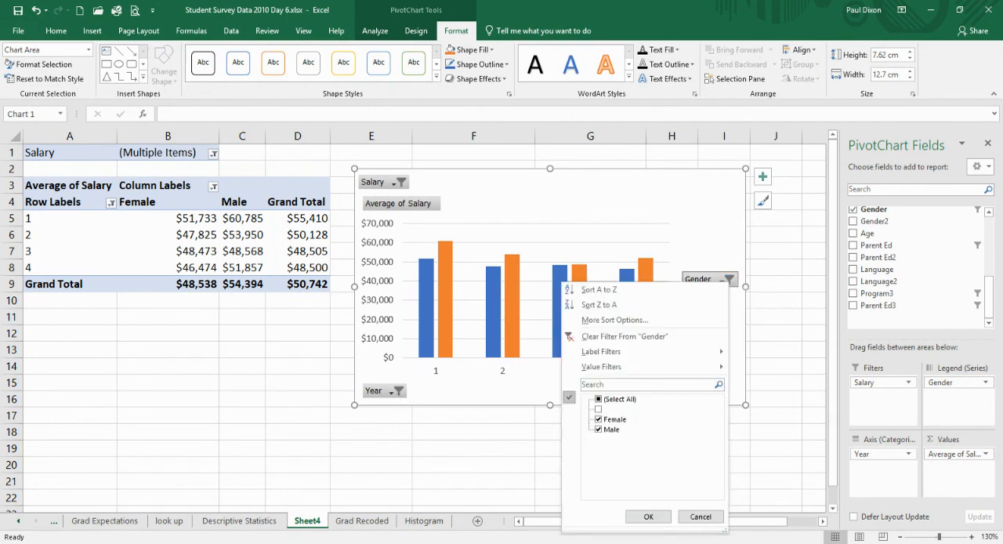
pyautogui.click(598, 409)
pyautogui.click(648, 517)
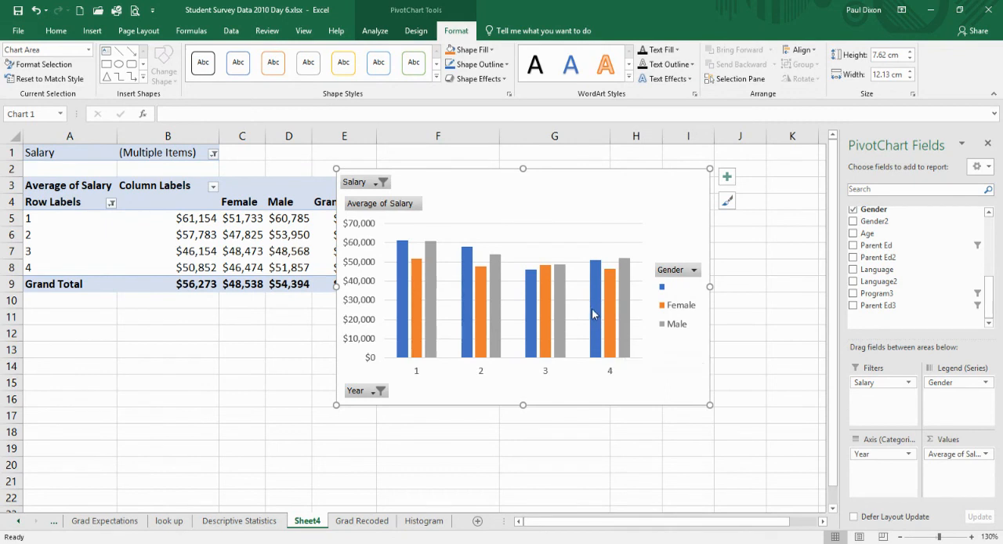
# Replace Gender with Parent Ed as the PivotChart's legend series field.
pyautogui.moveTo(623, 299)
pyautogui.moveTo(616, 352)
pyautogui.moveTo(947, 386); pyautogui.dragTo(942, 279)
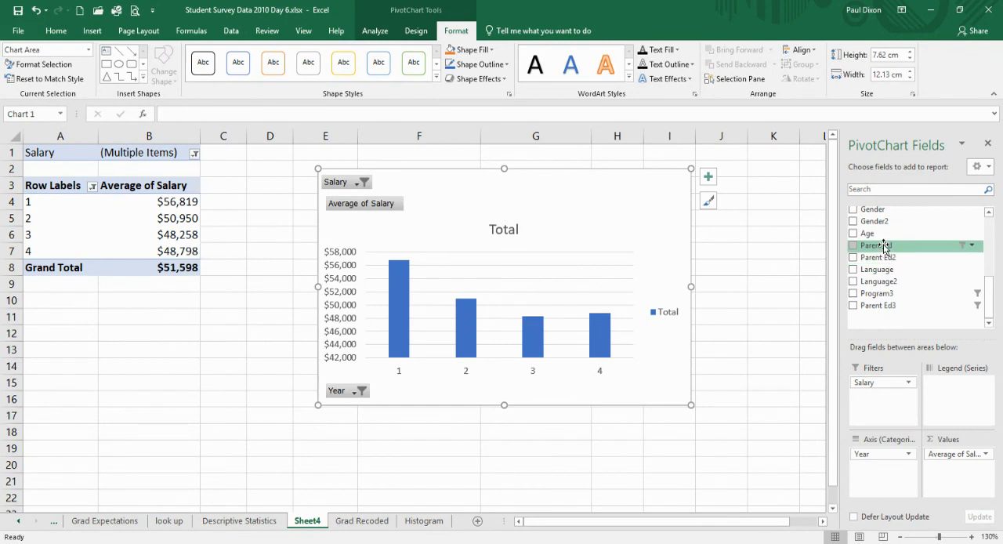
pyautogui.moveTo(884, 247); pyautogui.dragTo(956, 392)
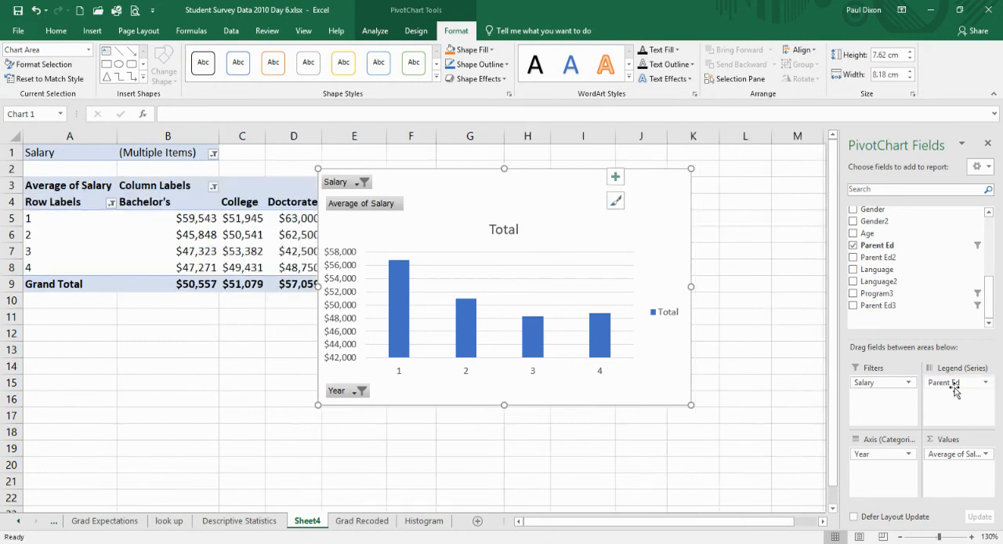